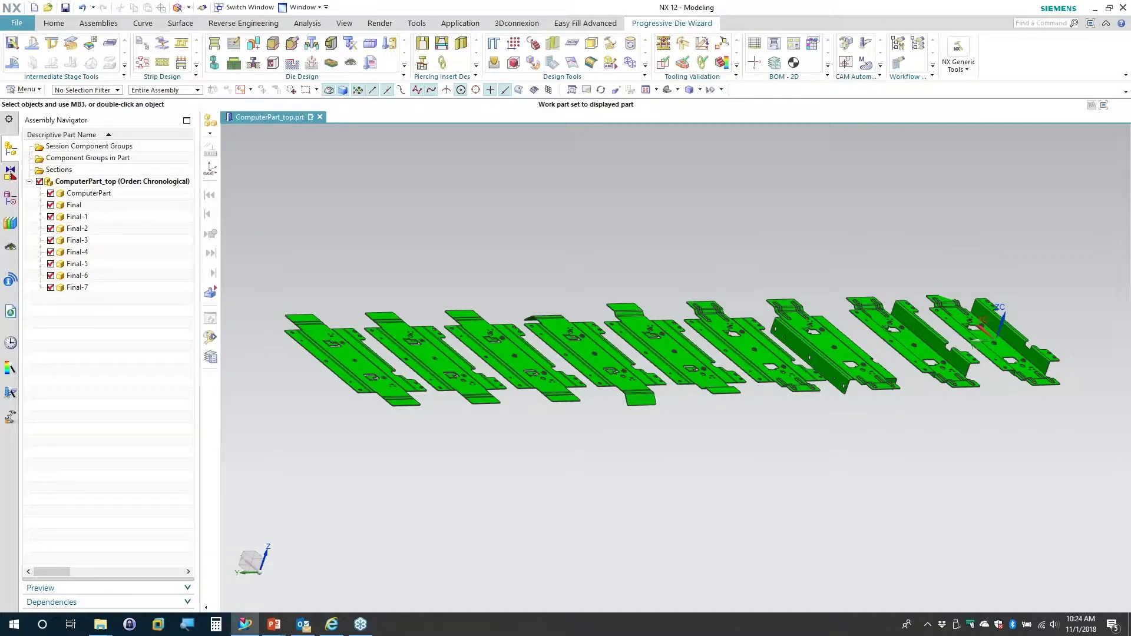
Begin closing the displayed ComputerPart_top assembly.
{"action": "left_click", "coordinate": [321, 118]}
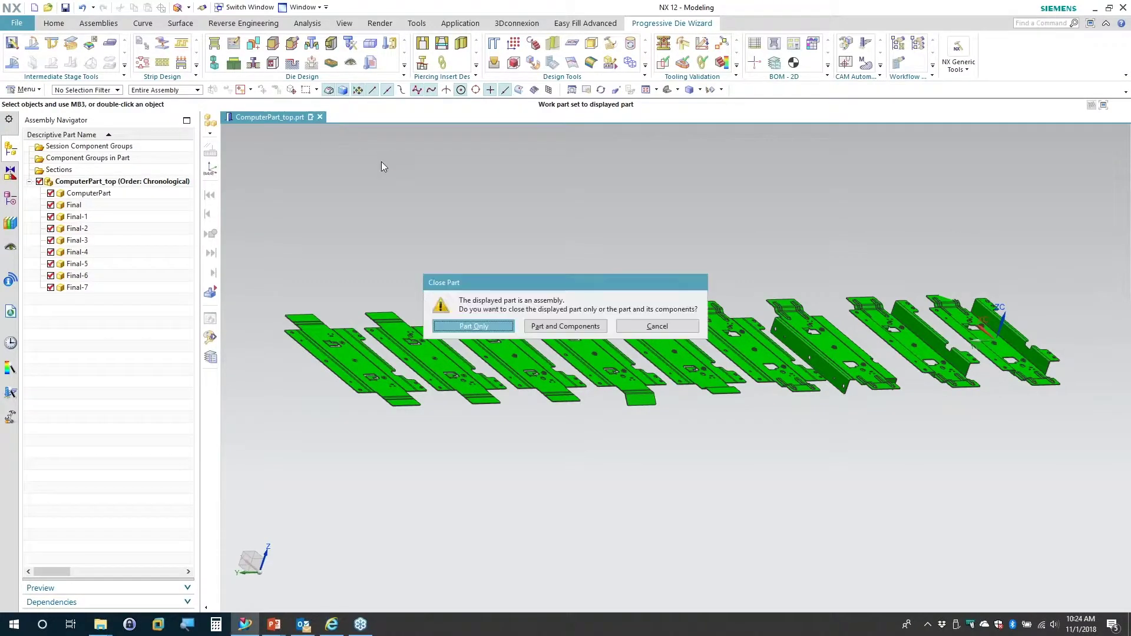
Close part and components without saving, reopen ComputerPart_top from History and fit the view.
{"action": "left_click", "coordinate": [590, 329]}
{"action": "left_click", "coordinate": [566, 335]}
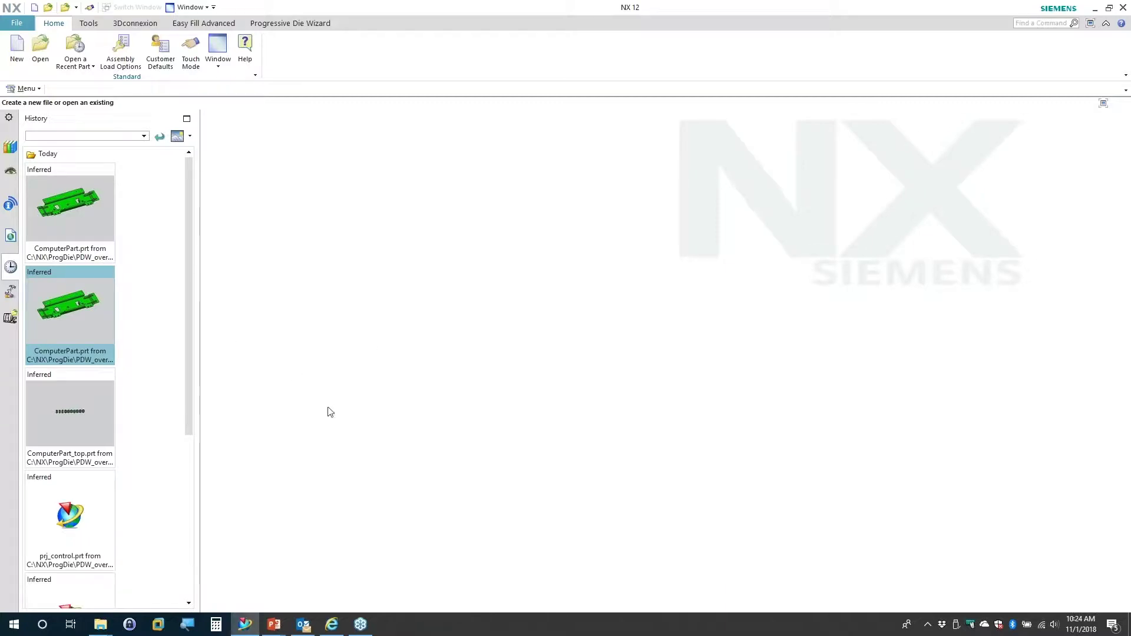
{"action": "left_click", "coordinate": [79, 422]}
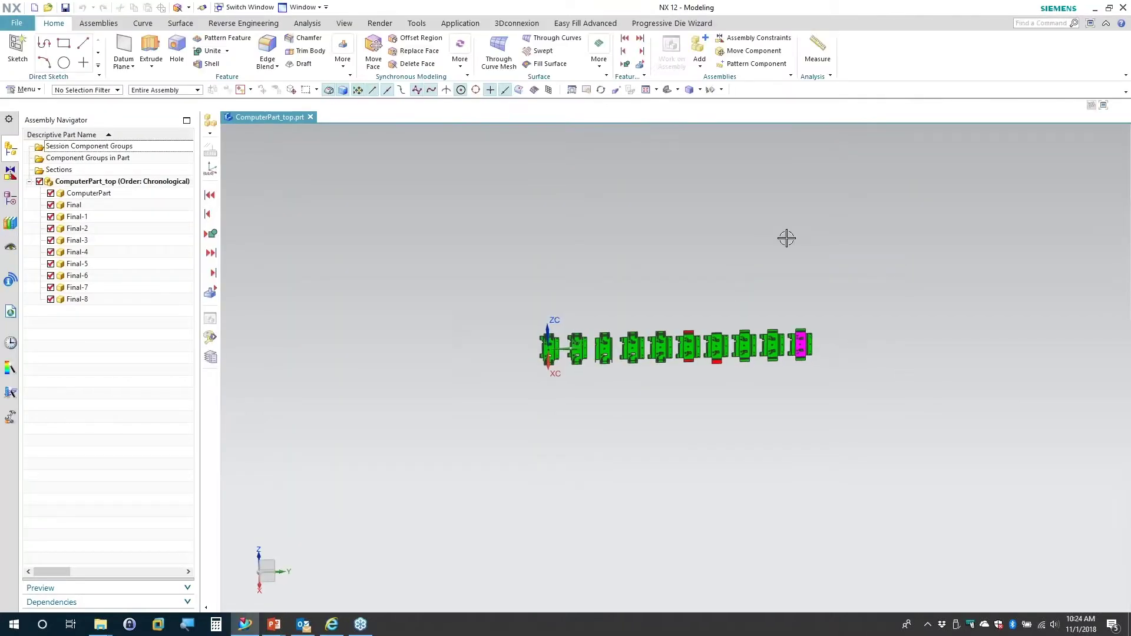
{"action": "right_click", "coordinate": [765, 257]}
{"action": "left_click", "coordinate": [765, 258]}
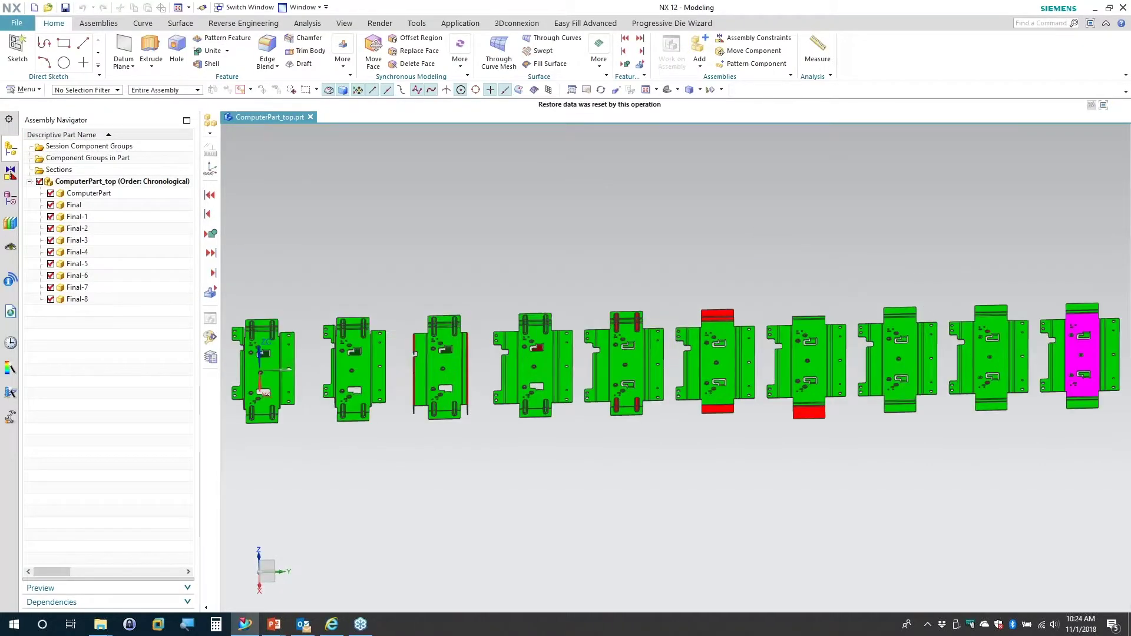
Tilt the view and inspect stages Final-1 through Final-8 in the Assembly Navigator.
{"action": "middle_click_drag", "start_coordinate": [765, 258], "coordinate": [796, 292]}
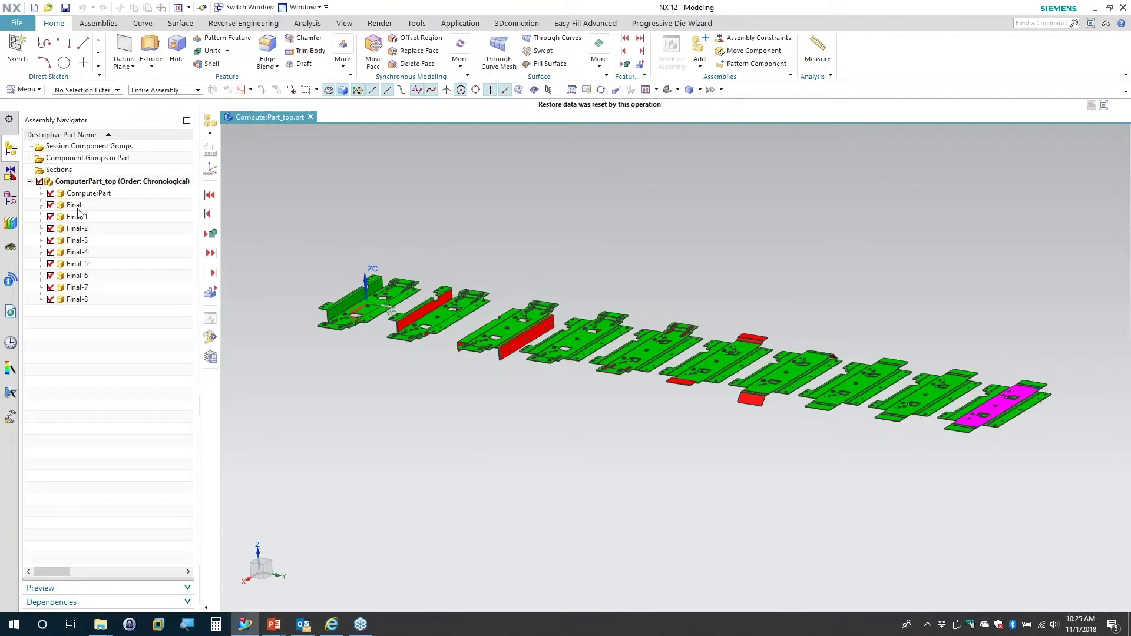
{"action": "left_click", "coordinate": [79, 217]}
{"action": "left_click", "coordinate": [79, 229]}
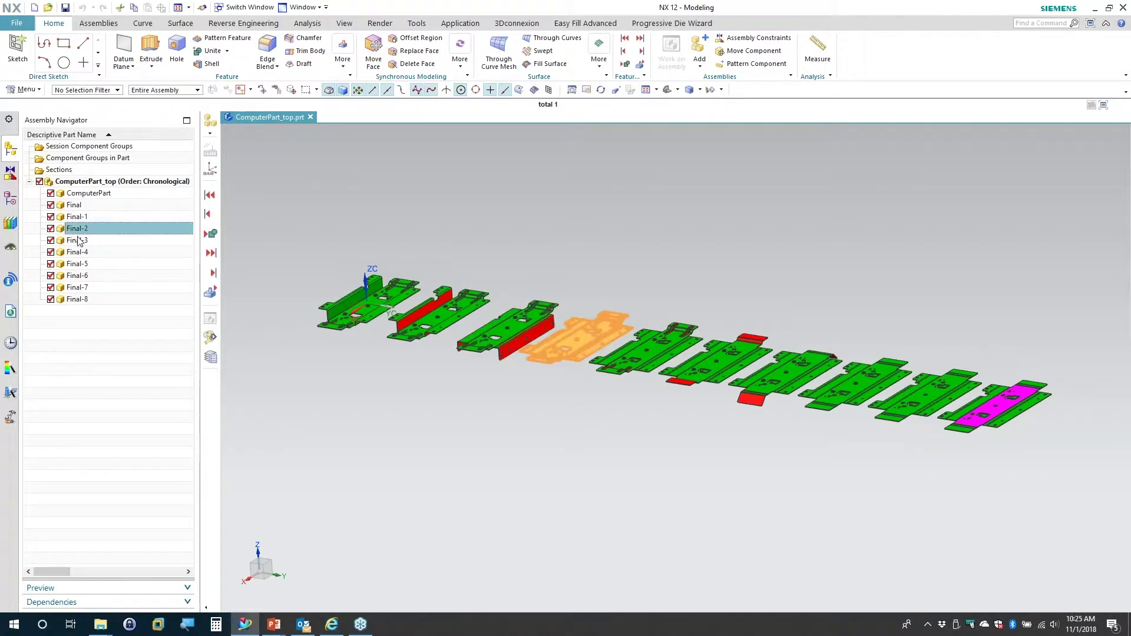
{"action": "left_click", "coordinate": [76, 241]}
{"action": "left_click", "coordinate": [77, 254]}
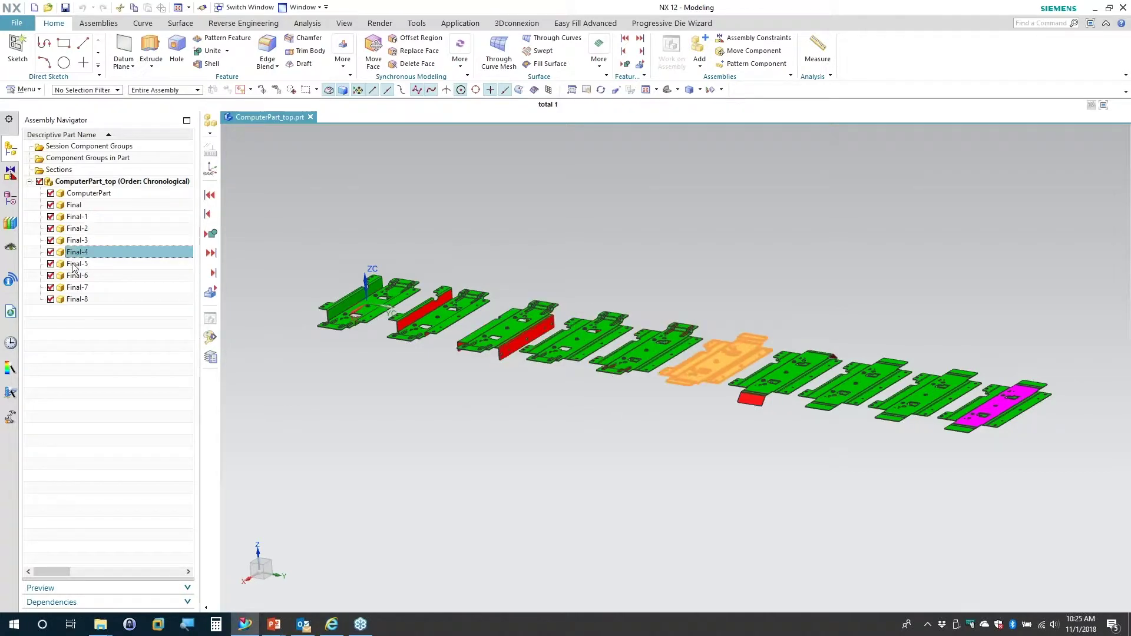
{"action": "left_click", "coordinate": [77, 264]}
{"action": "left_click", "coordinate": [80, 276]}
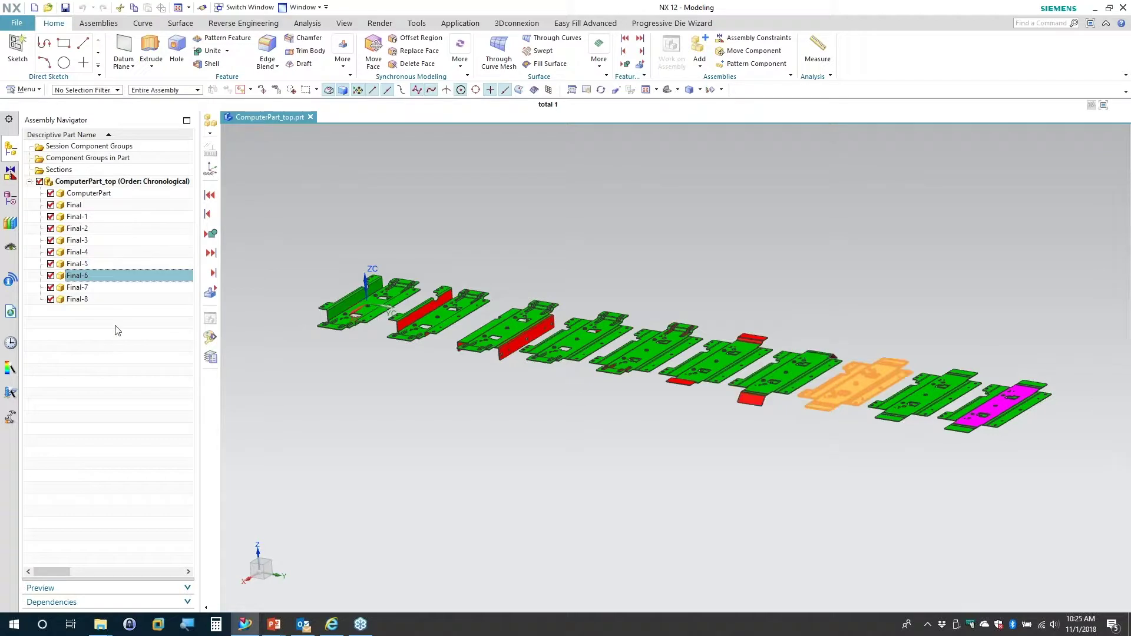
{"action": "left_click", "coordinate": [80, 288]}
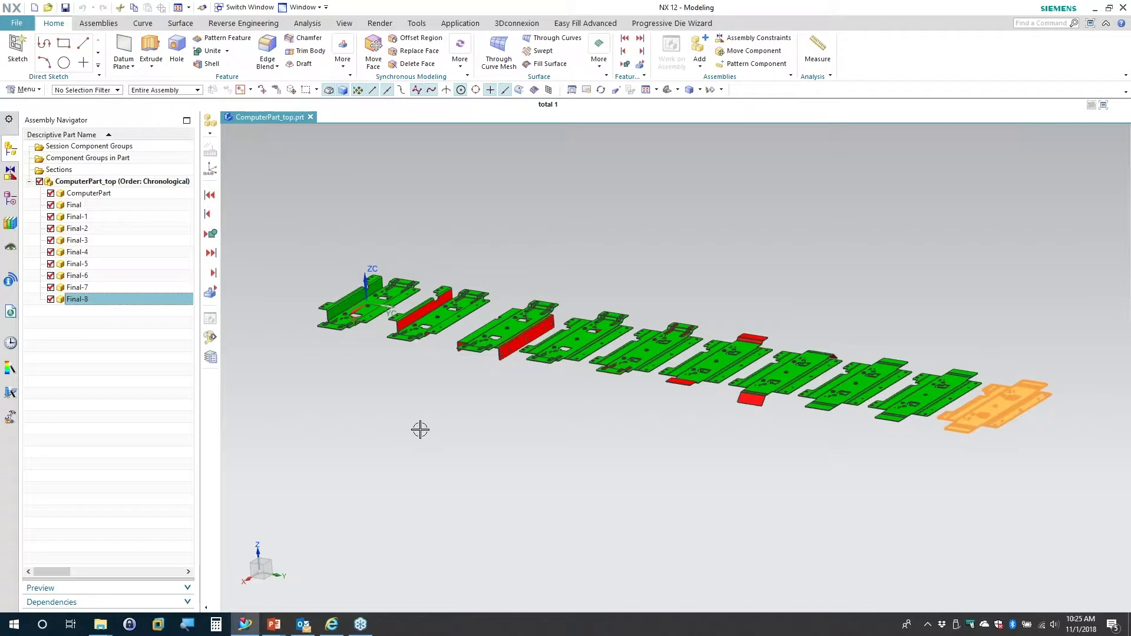
Adjust the view and switch to the Progressive Die Wizard tools.
{"action": "middle_click_drag", "start_coordinate": [740, 280], "coordinate": [233, 296]}
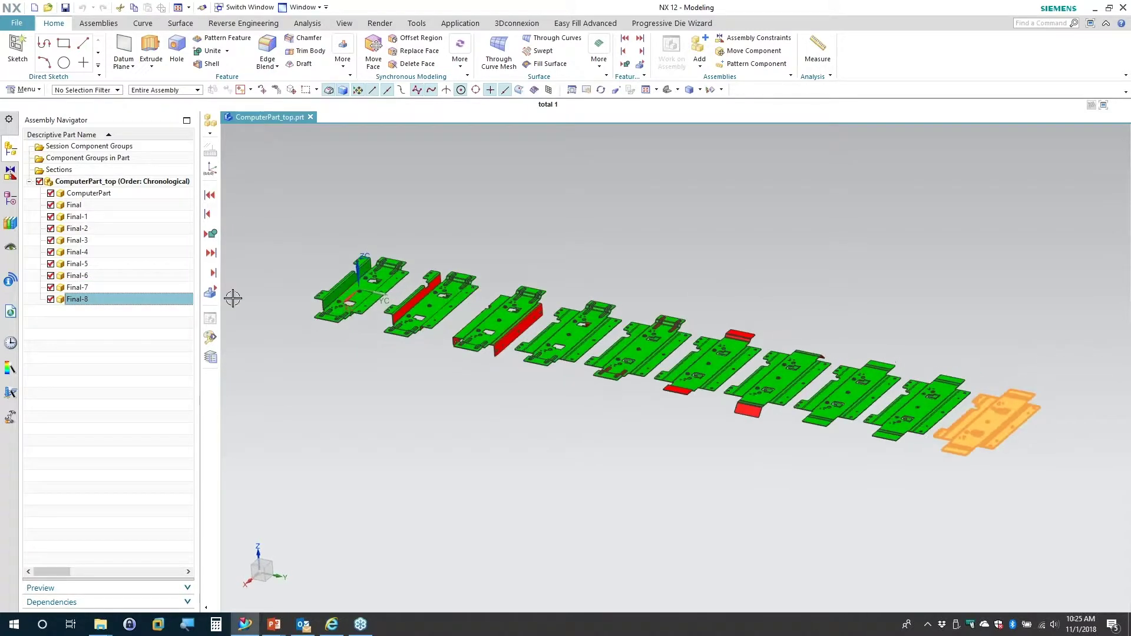
{"action": "left_click", "coordinate": [664, 24]}
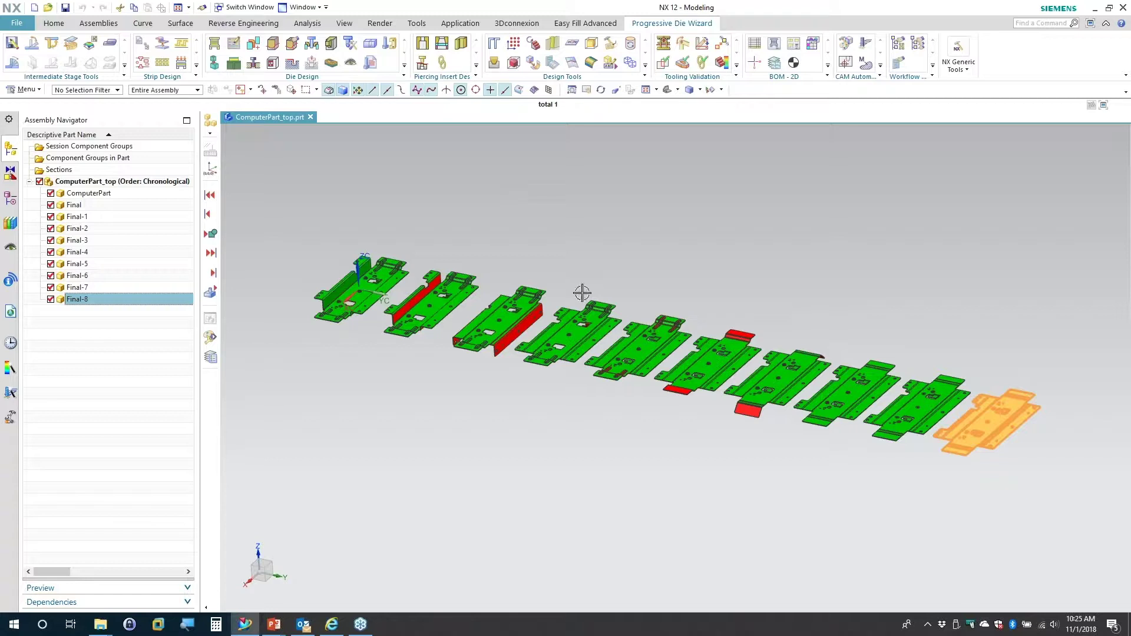
Initialize the progressive die project for ComputerPart, accepting the generated part names.
{"action": "left_click", "coordinate": [142, 44]}
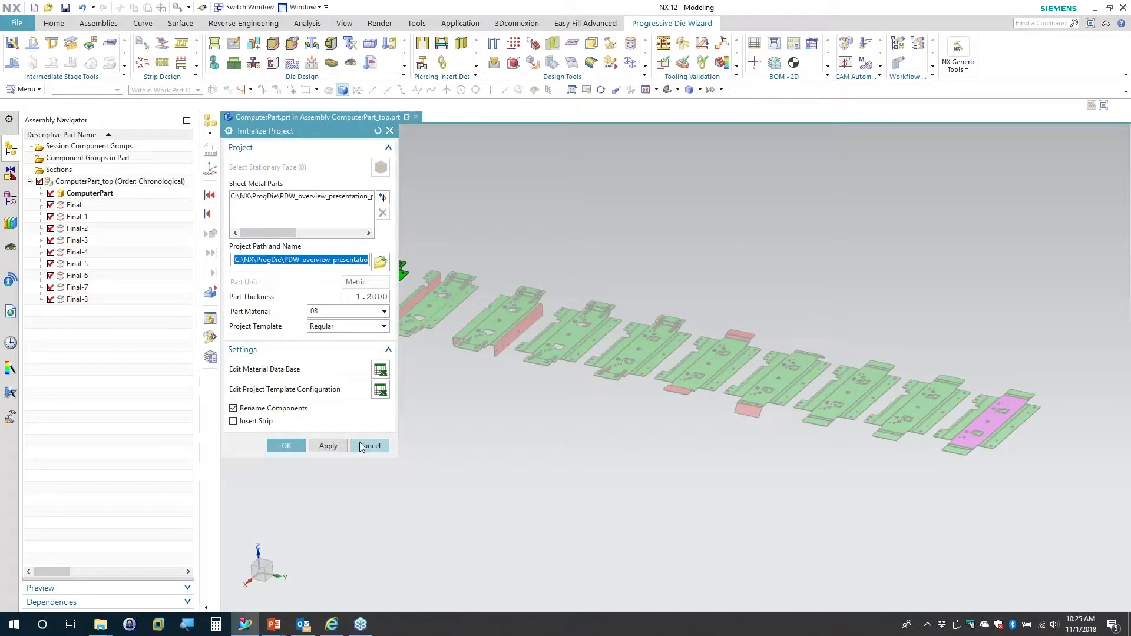
{"action": "left_click", "coordinate": [283, 447]}
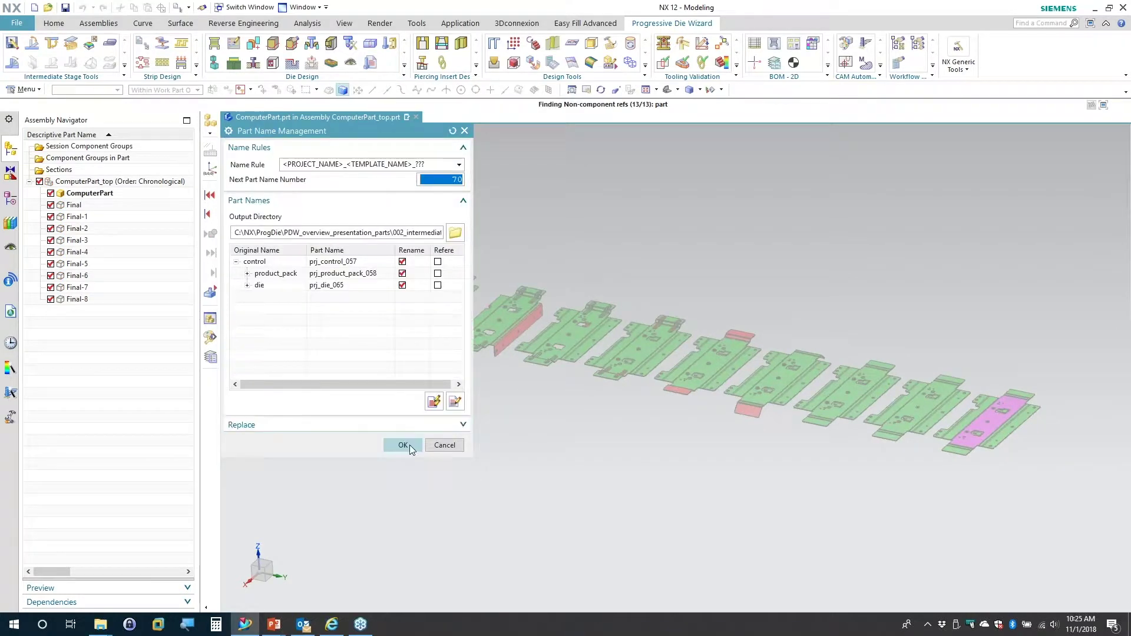
{"action": "left_click", "coordinate": [410, 445]}
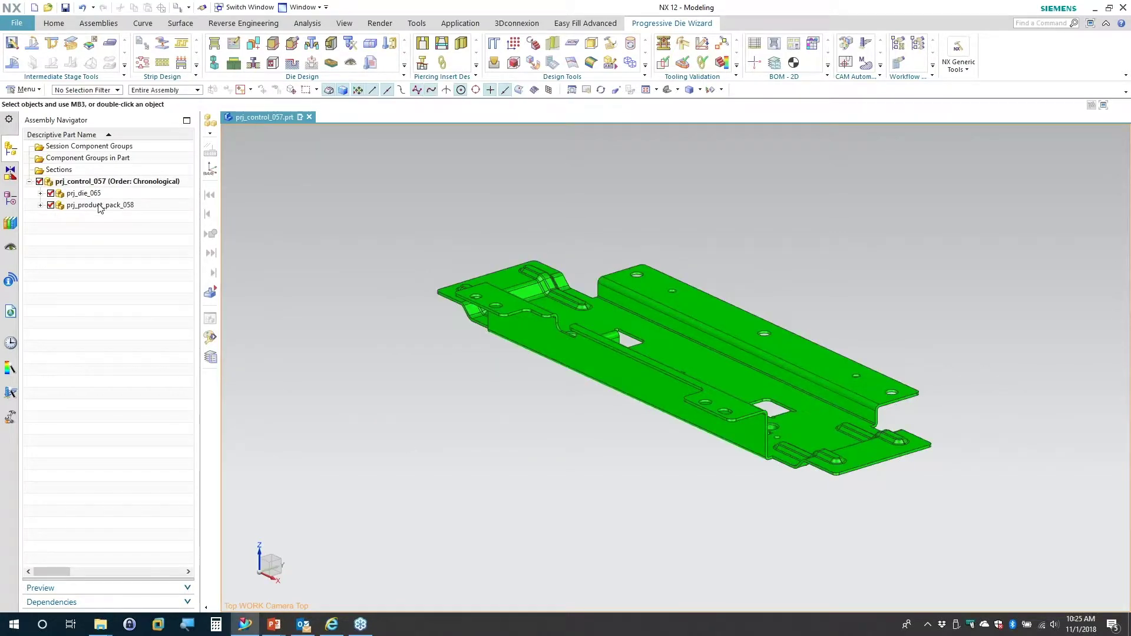
Expand the prj_die_065 and prj_product_pack_058 subassemblies and start the Blank Generator.
{"action": "left_click", "coordinate": [40, 194]}
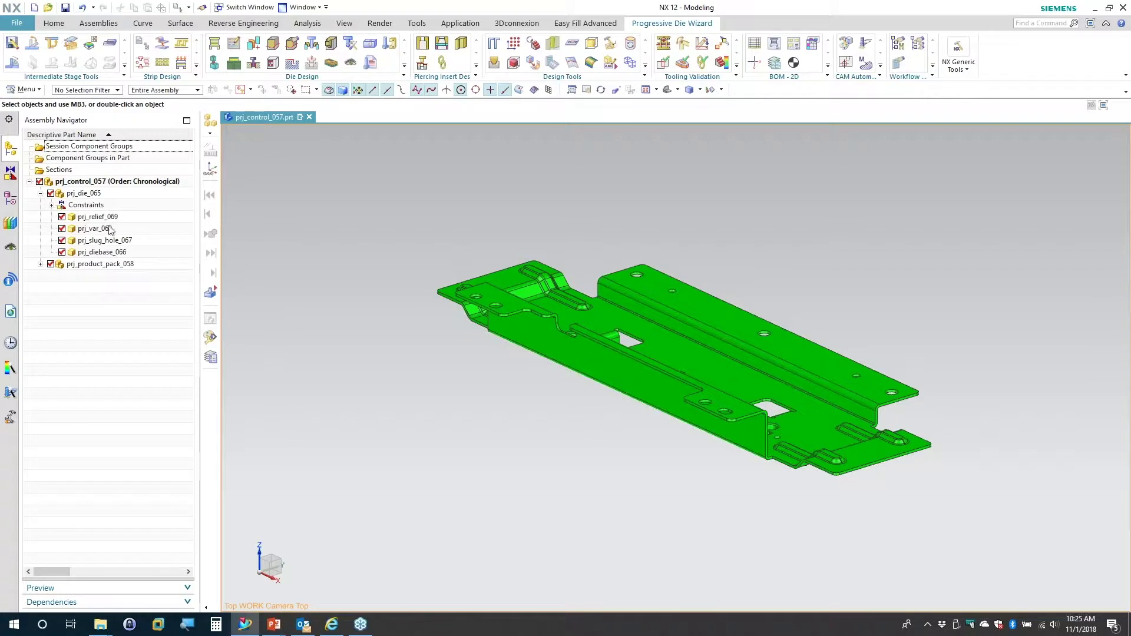
{"action": "left_click", "coordinate": [39, 264]}
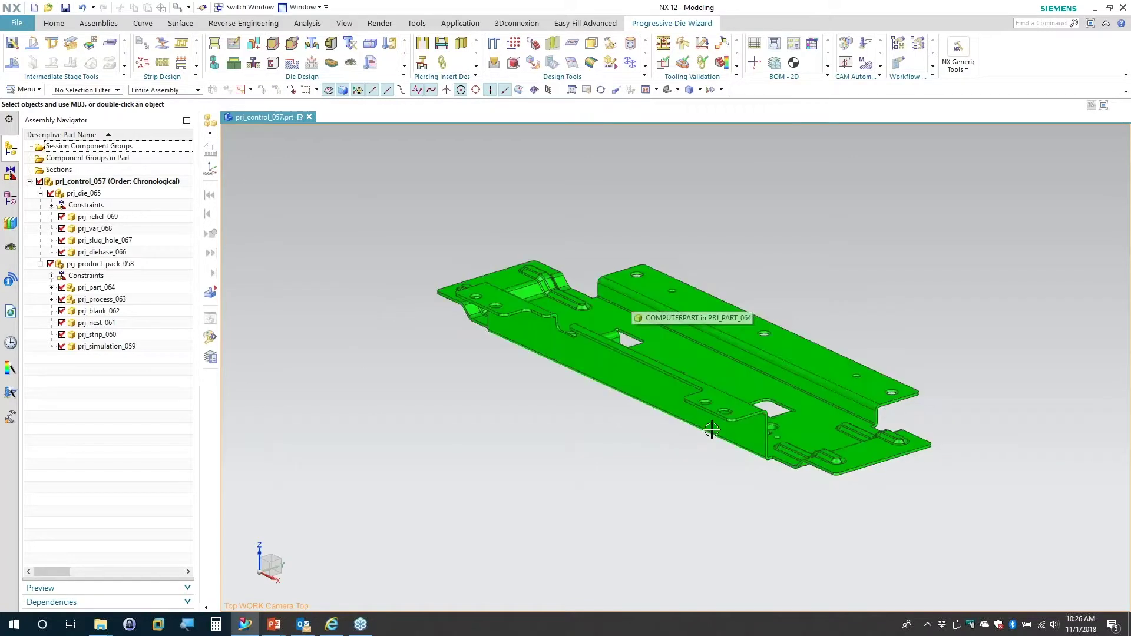
{"action": "left_click", "coordinate": [164, 46]}
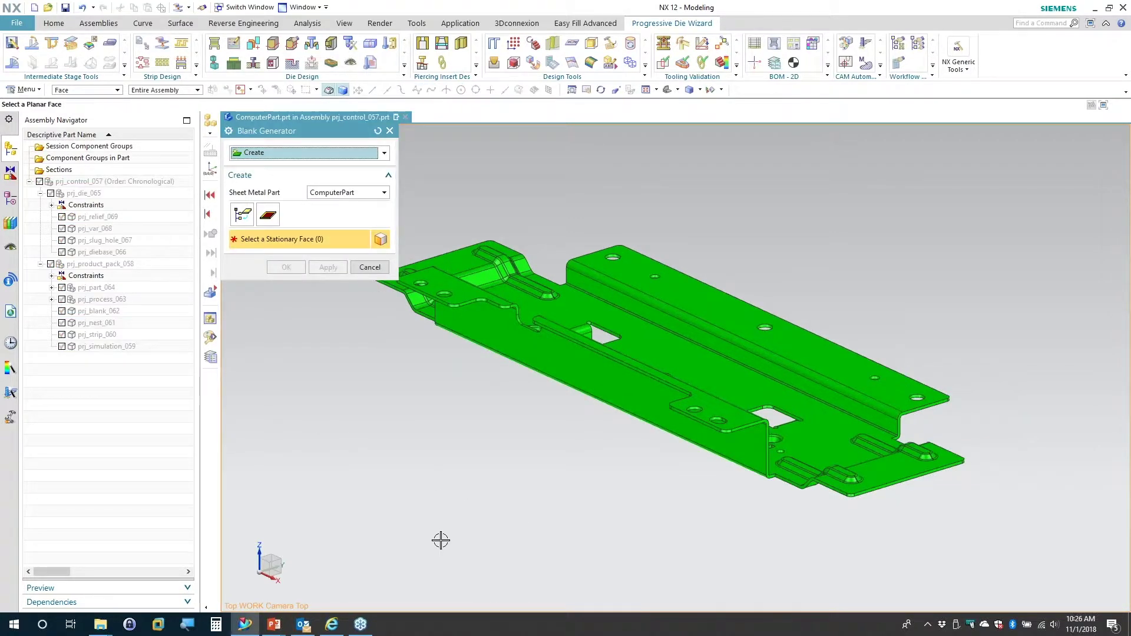
Import Final-8.prt as the blank with its centre planar face held stationary.
{"action": "left_click", "coordinate": [241, 218]}
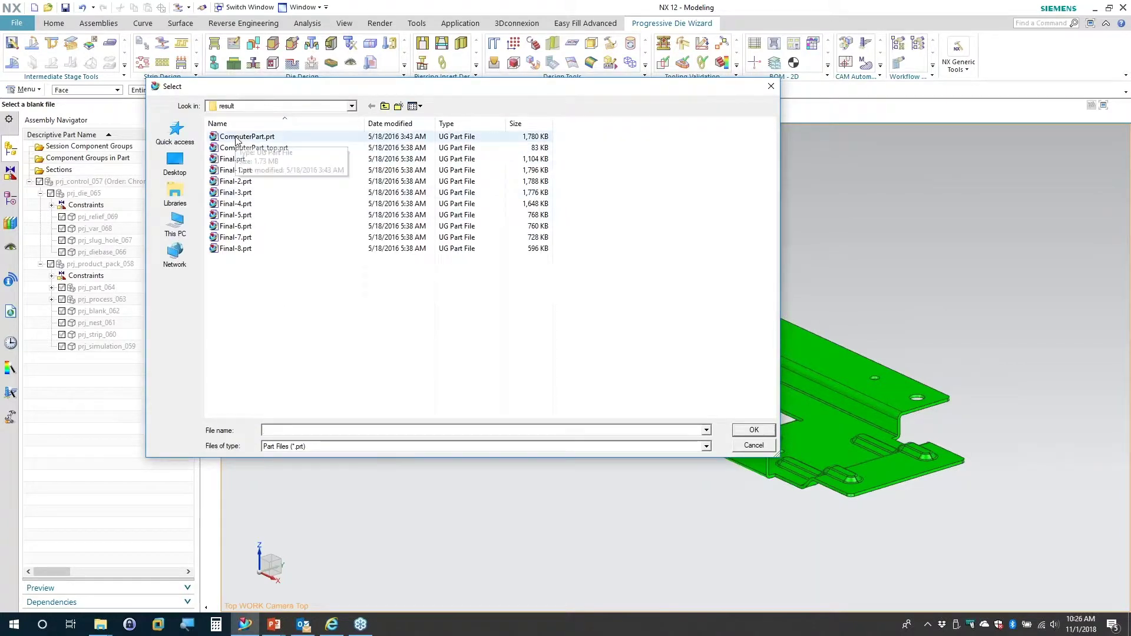
{"action": "left_click", "coordinate": [237, 251]}
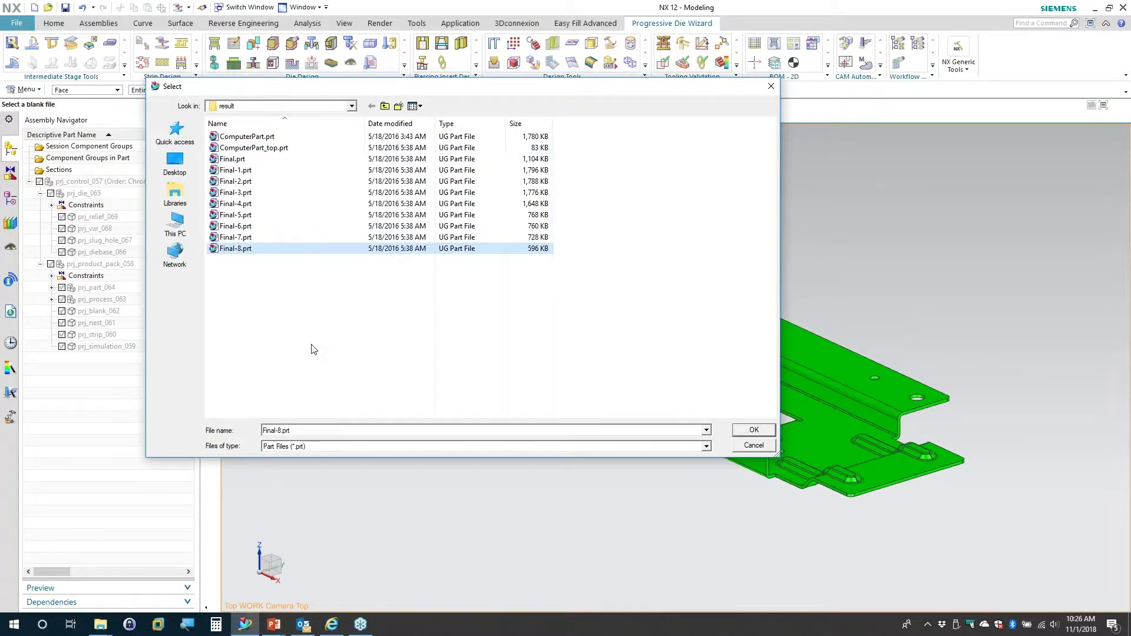
{"action": "left_click", "coordinate": [753, 432]}
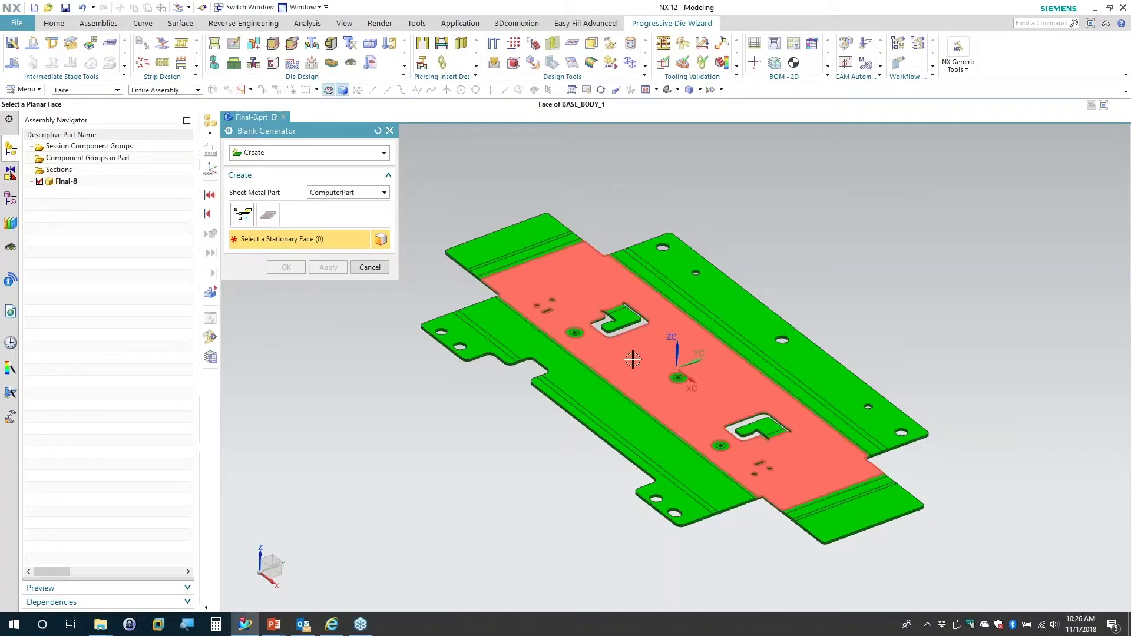
{"action": "left_click", "coordinate": [633, 358]}
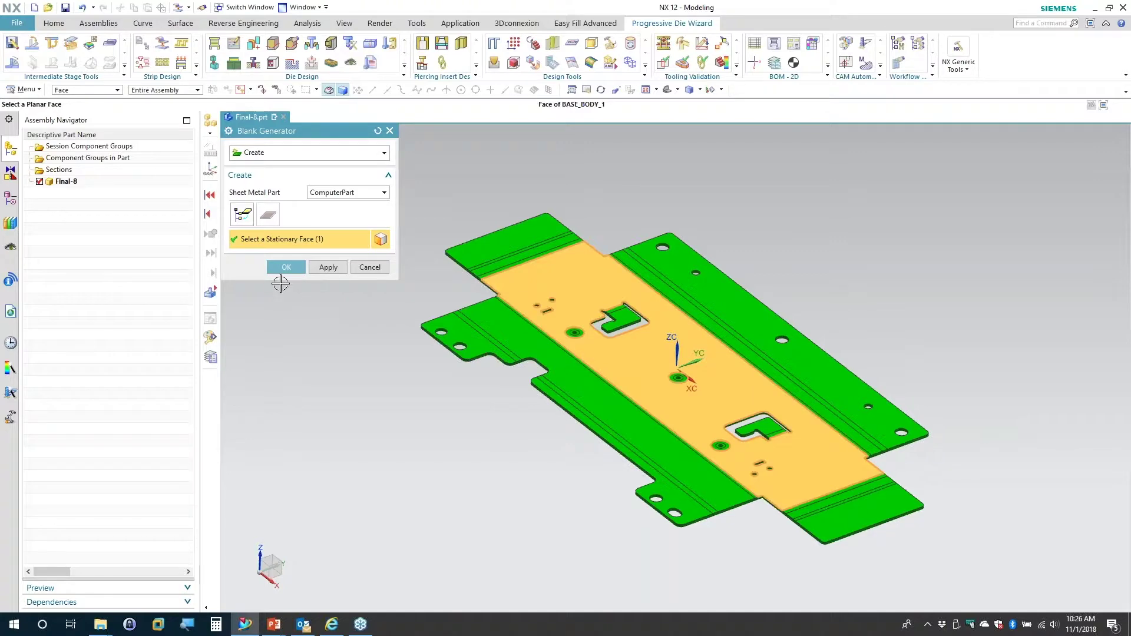
{"action": "left_click", "coordinate": [287, 267]}
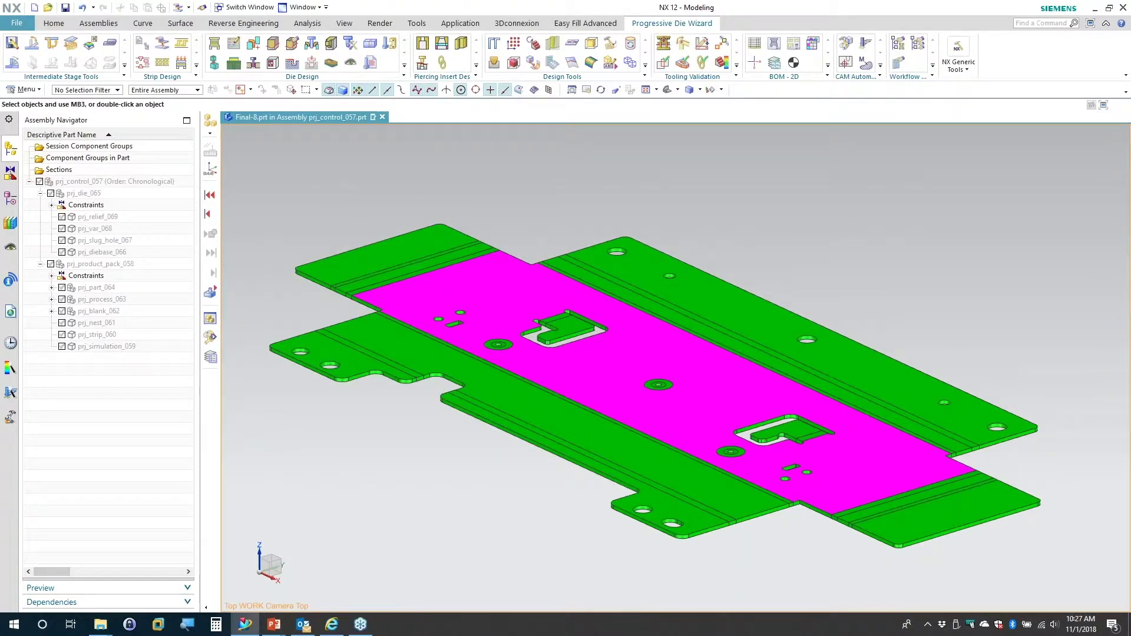
Create the blank layout with pitch 160 and accept the strip.
{"action": "left_click", "coordinate": [181, 47]}
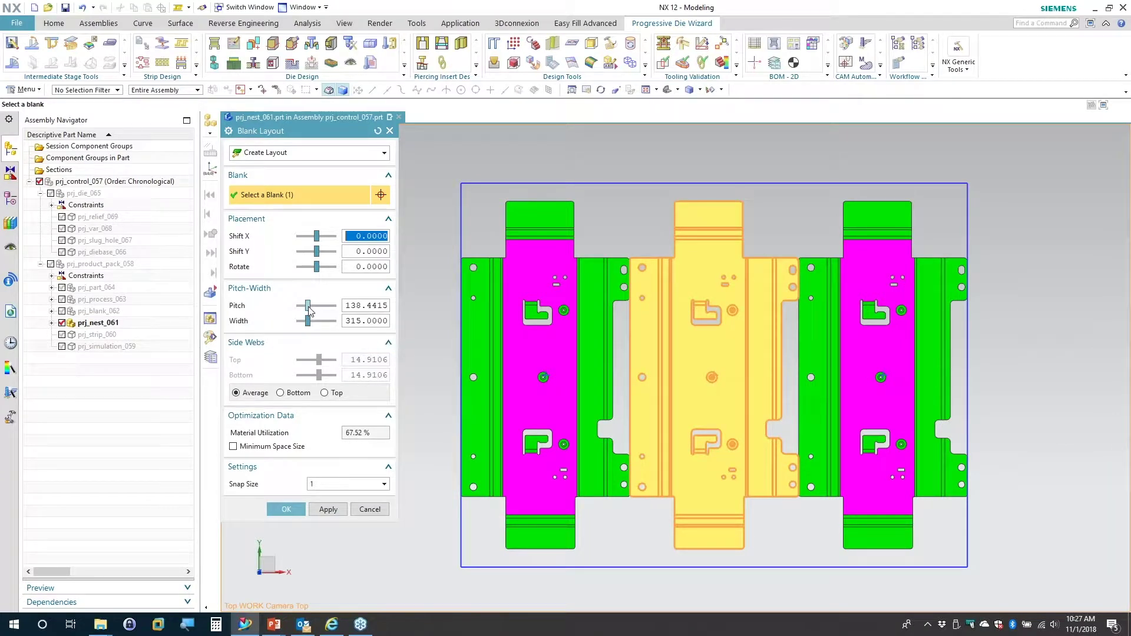
{"action": "left_click_drag", "start_coordinate": [308, 306], "coordinate": [314, 306]}
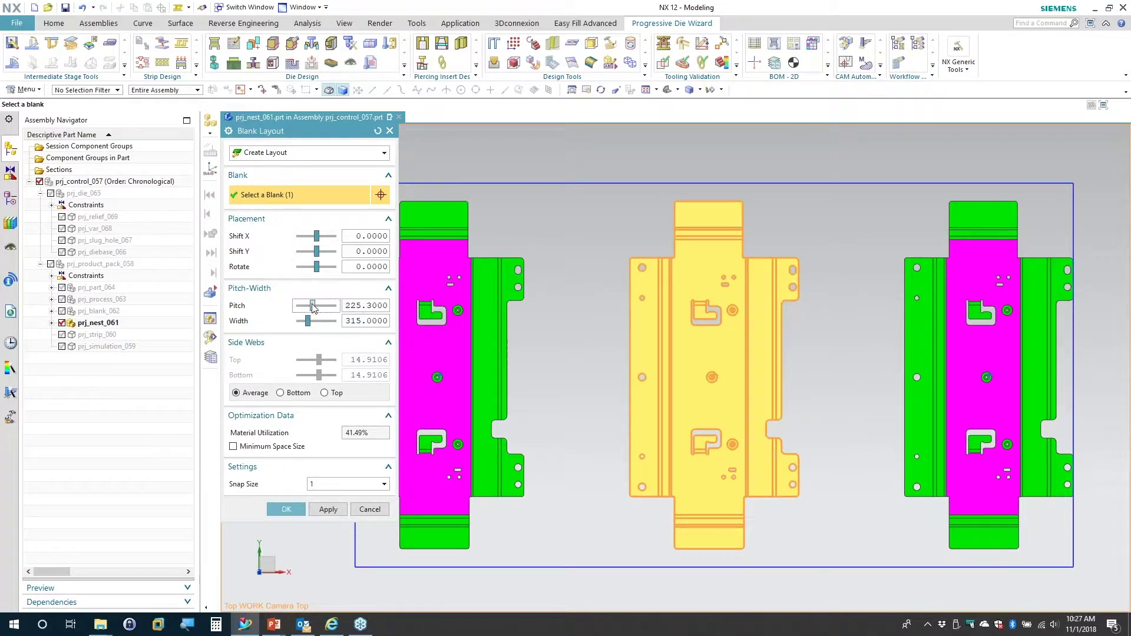
{"action": "left_click_drag", "start_coordinate": [312, 308], "coordinate": [311, 307]}
{"action": "double_click", "coordinate": [365, 306]}
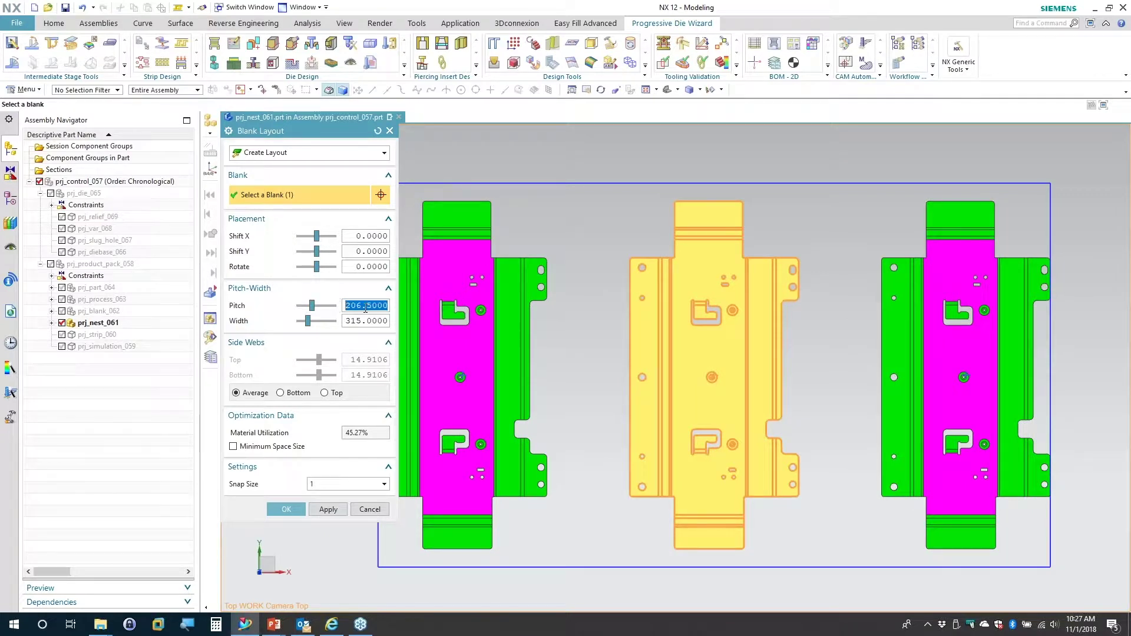
{"action": "type", "text": "160"}
{"action": "key", "text": "Return"}
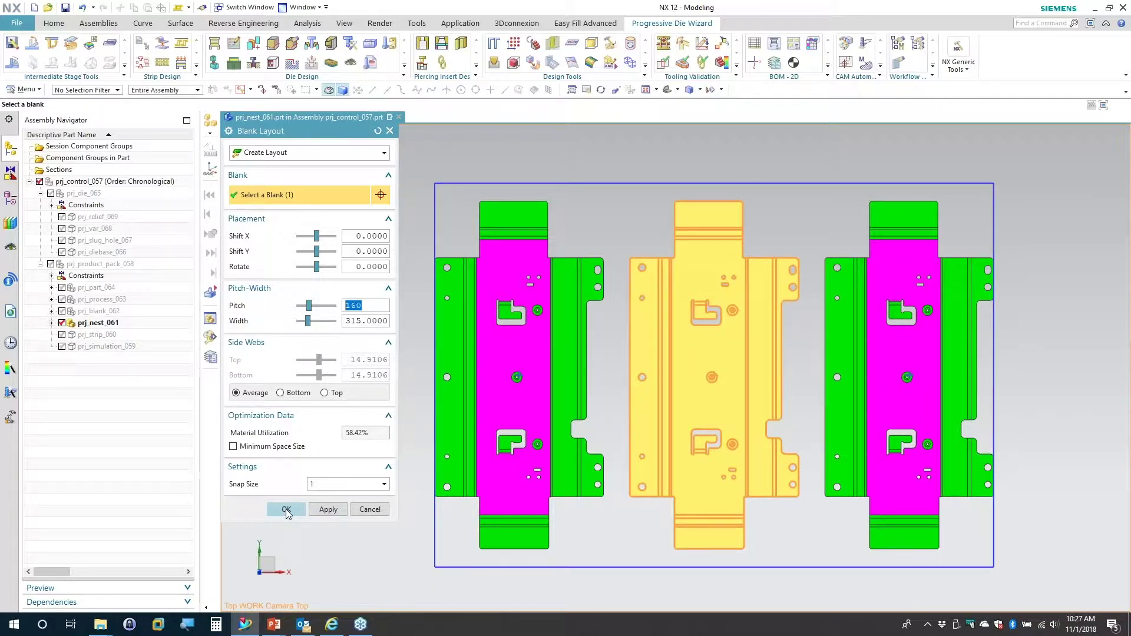
{"action": "left_click", "coordinate": [286, 511]}
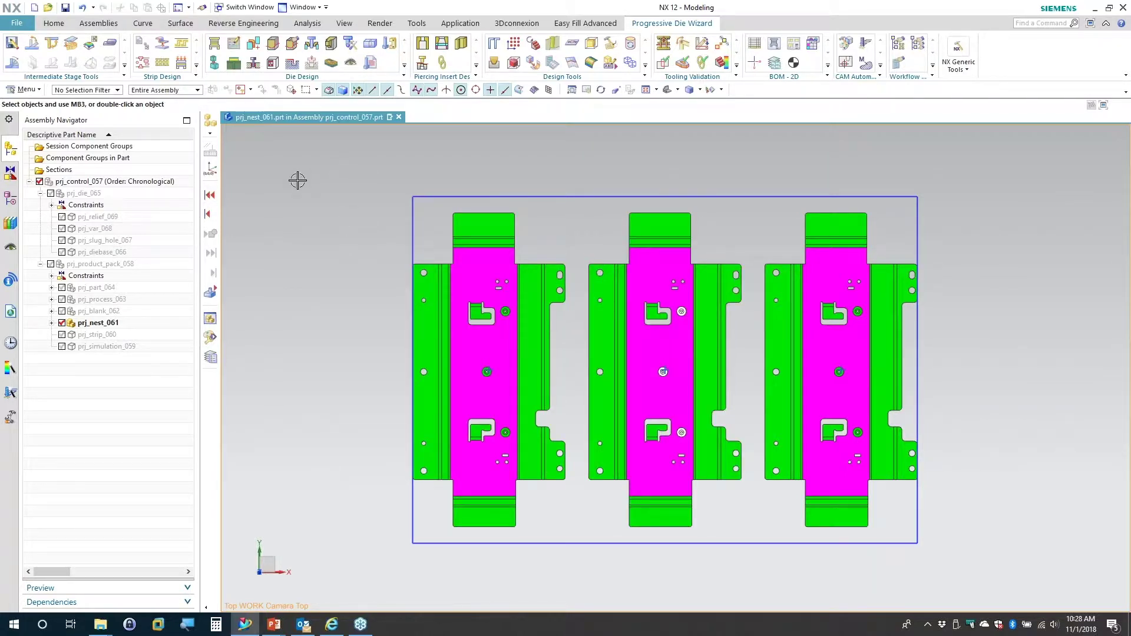
Start a sketched-boundary scrap on the blank face and draw the base line across the gap.
{"action": "left_click", "coordinate": [141, 65]}
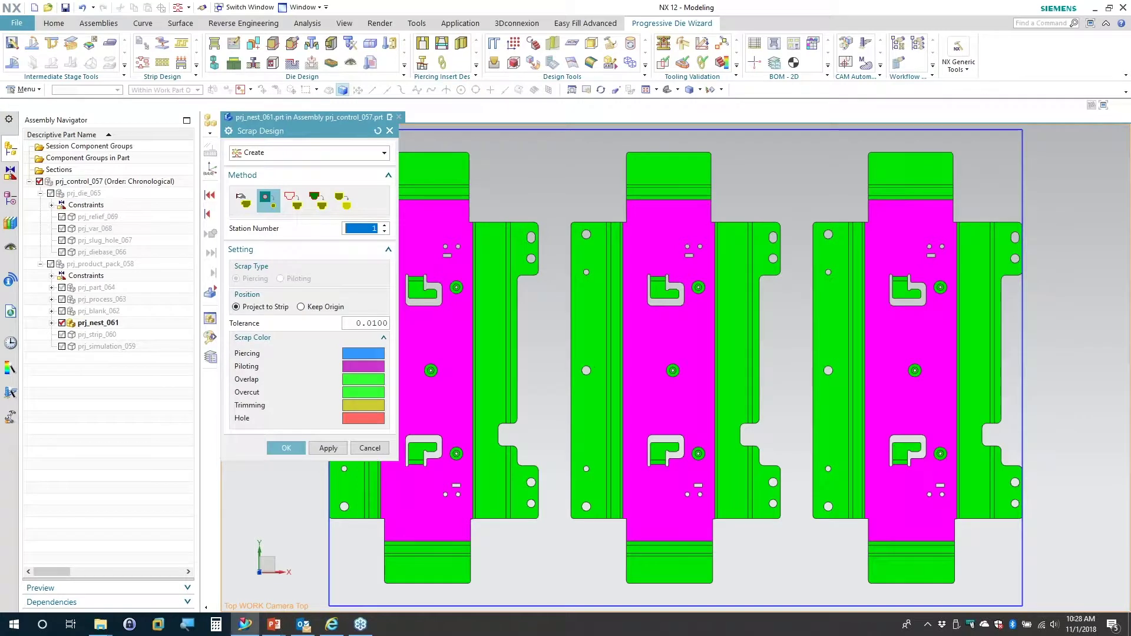
{"action": "left_click", "coordinate": [240, 197]}
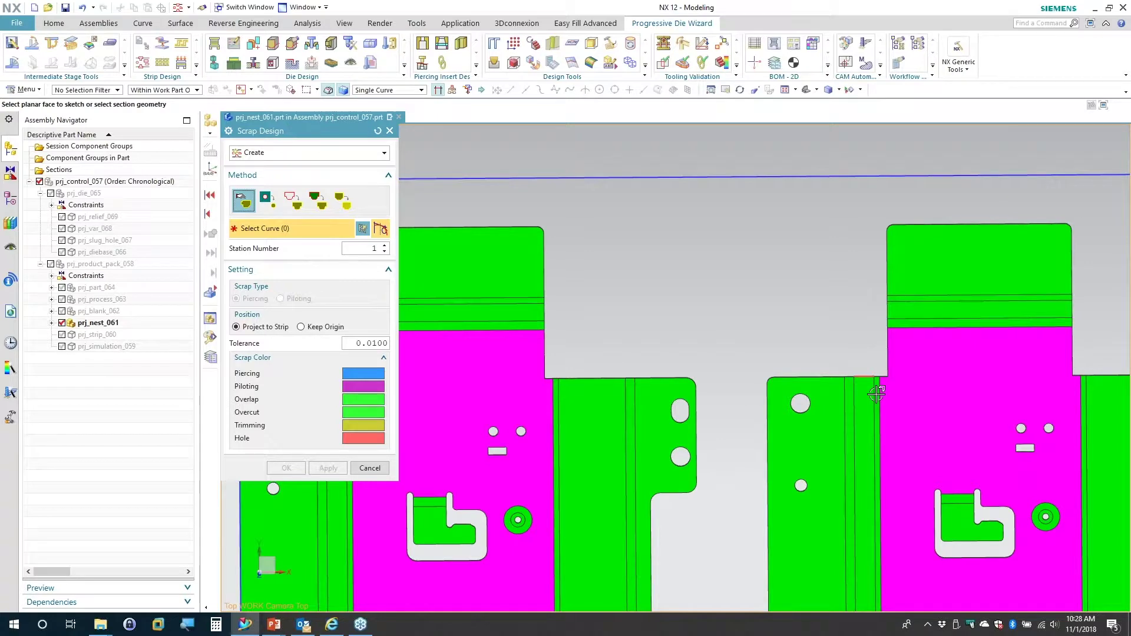
{"action": "left_click", "coordinate": [902, 407]}
{"action": "middle_click", "coordinate": [681, 331]}
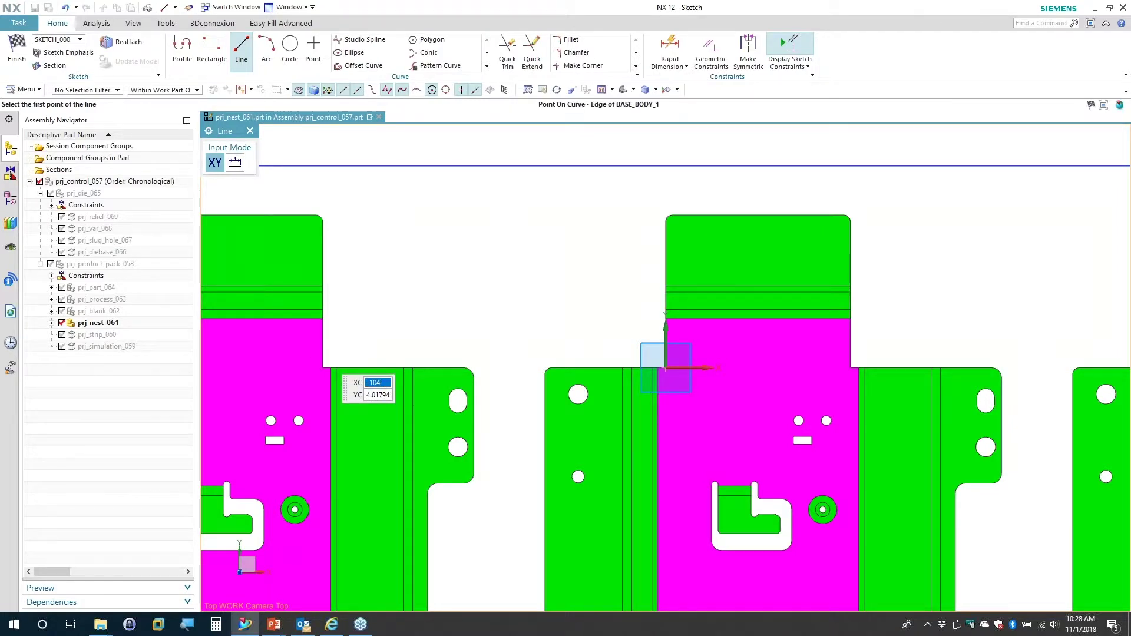
{"action": "left_click", "coordinate": [324, 354]}
{"action": "left_click", "coordinate": [665, 355]}
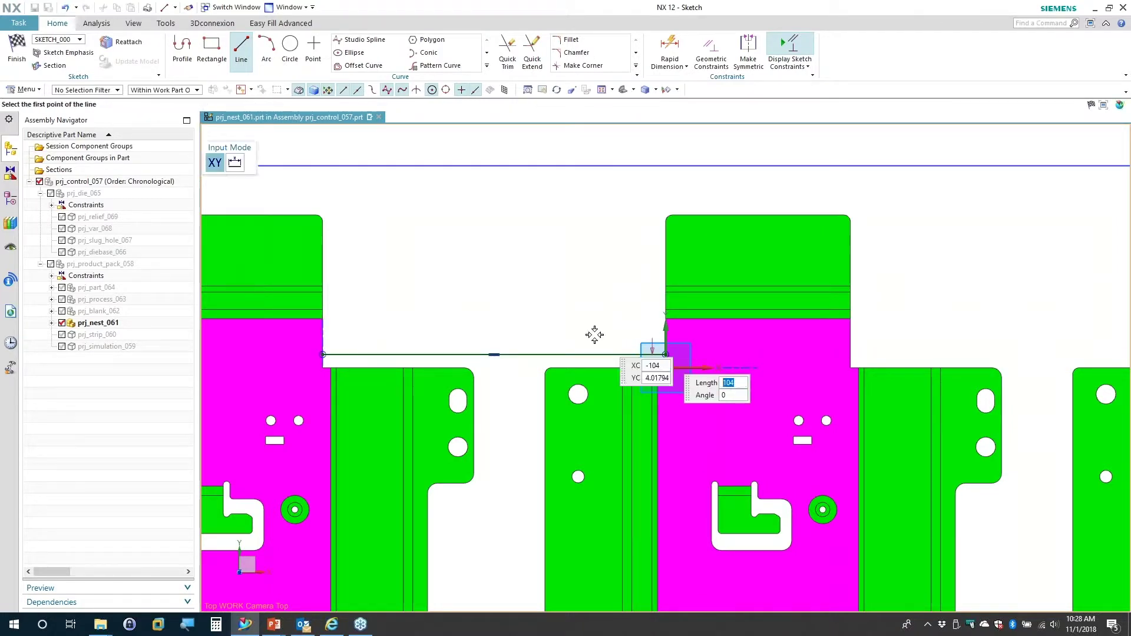
Profile the notch outline with 34, 48.6, 40.7, 48.6 and 29.3 segments and finish the sketch.
{"action": "left_click", "coordinate": [188, 54]}
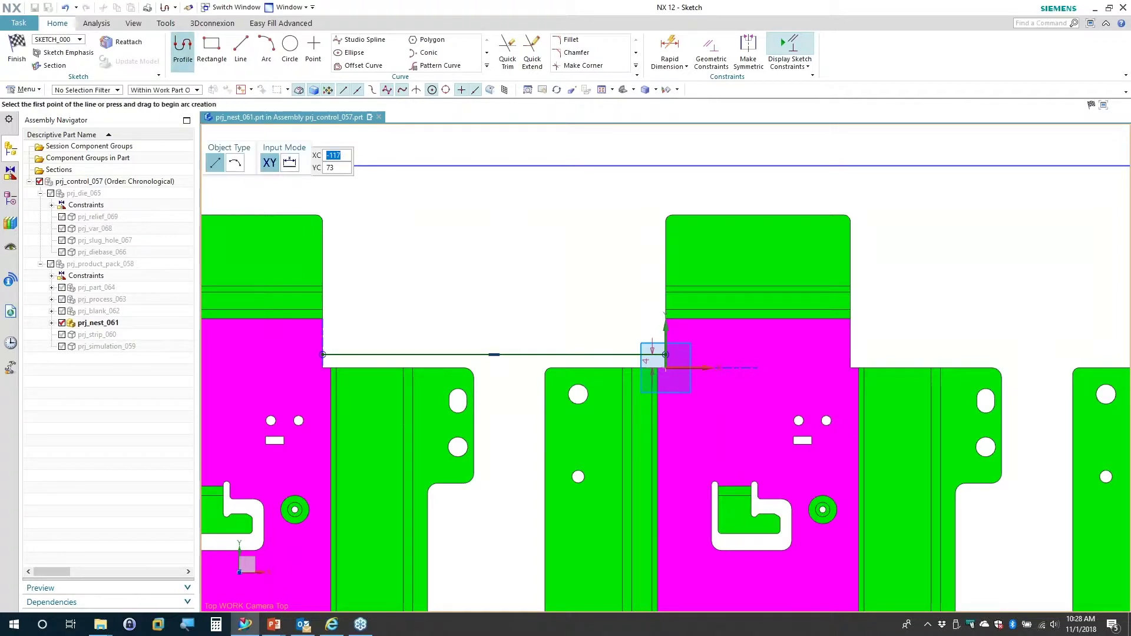
{"action": "left_click", "coordinate": [322, 327]}
{"action": "left_click", "coordinate": [434, 327]}
{"action": "left_click", "coordinate": [433, 165]}
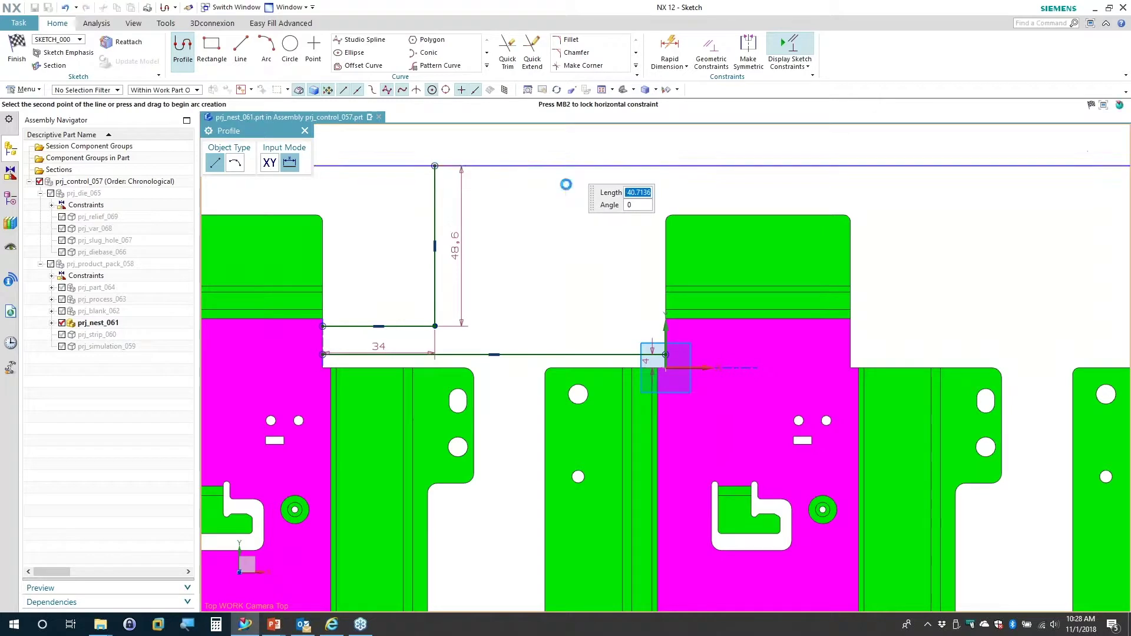
{"action": "left_click", "coordinate": [569, 166]}
{"action": "left_click", "coordinate": [568, 326]}
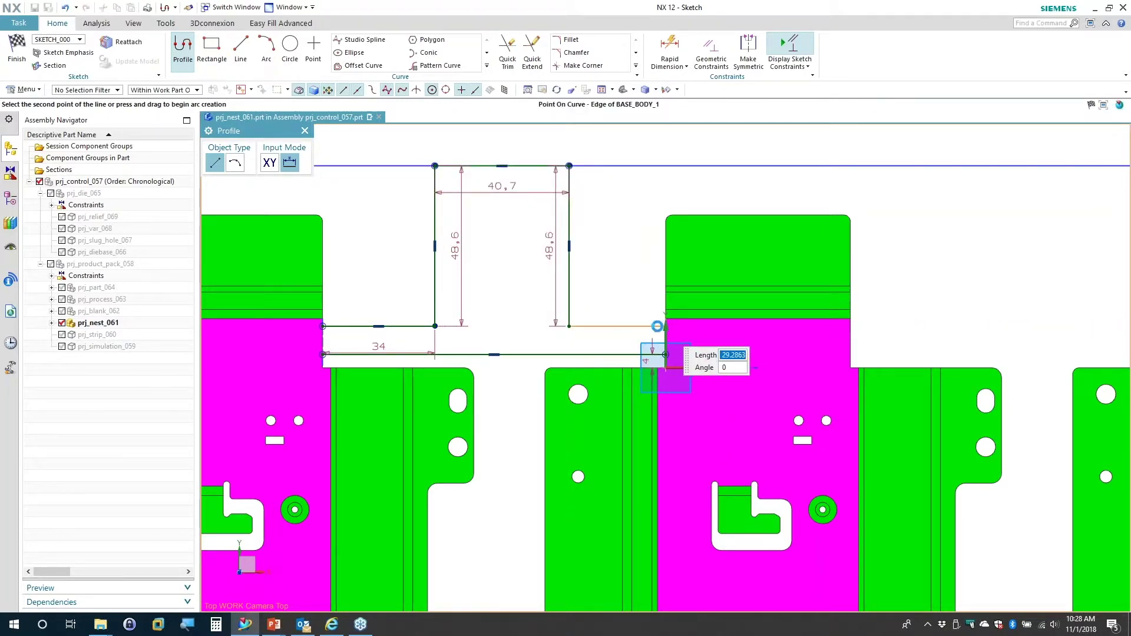
{"action": "left_click", "coordinate": [665, 327]}
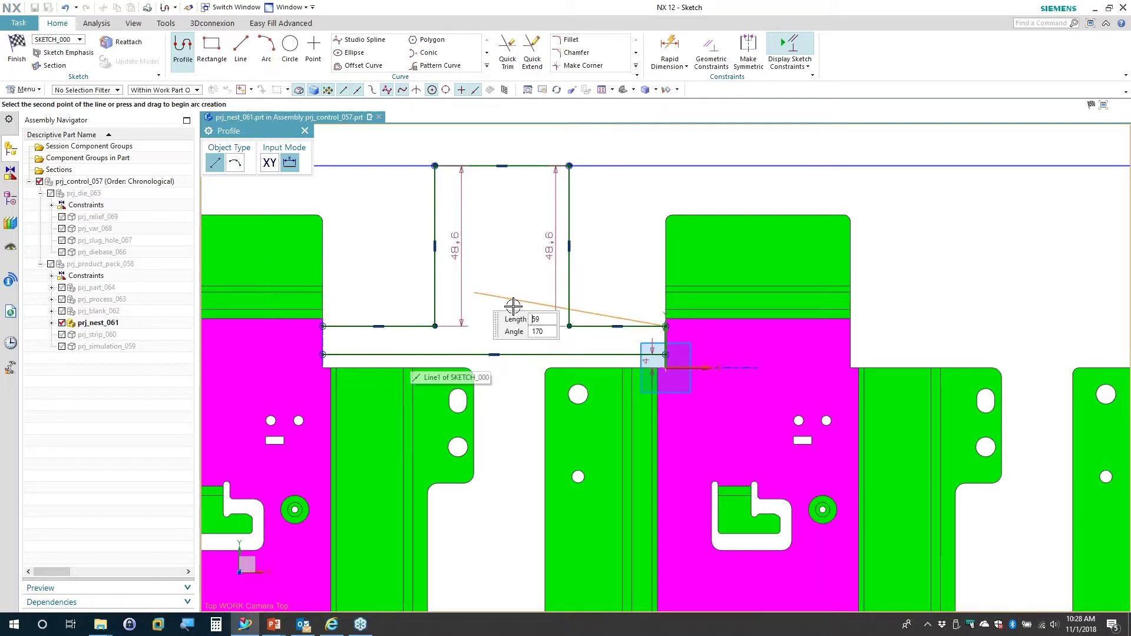
{"action": "left_click", "coordinate": [304, 131]}
{"action": "scroll", "coordinate": [832, 341], "scroll_direction": "up", "scroll_amount": 1}
{"action": "scroll", "coordinate": [804, 397], "scroll_direction": "up", "scroll_amount": 2}
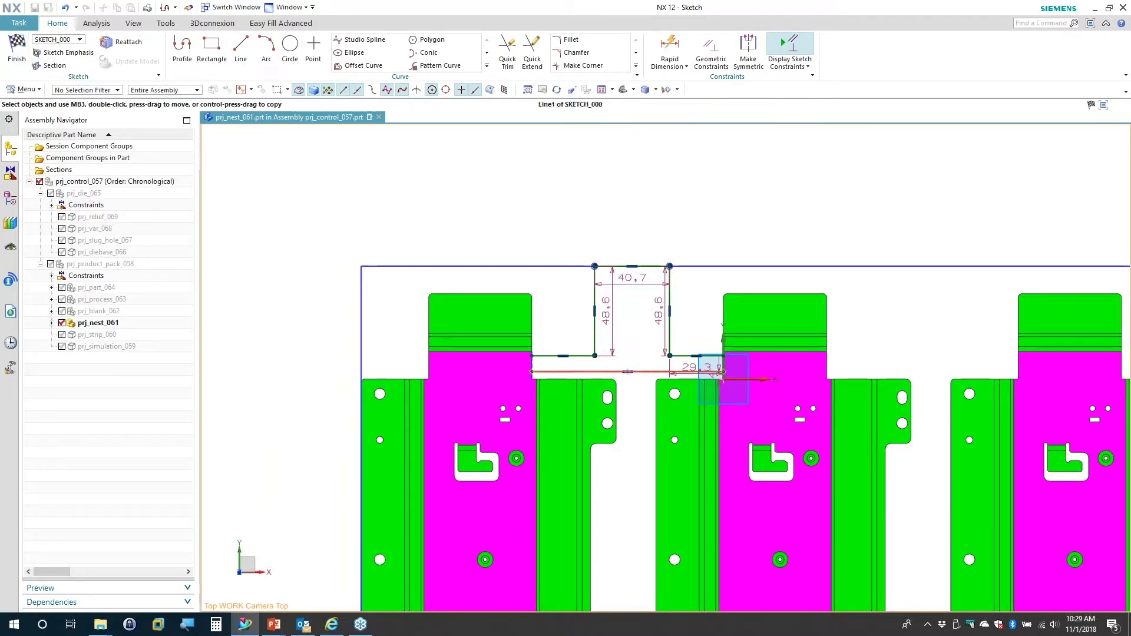
{"action": "left_click", "coordinate": [16, 51]}
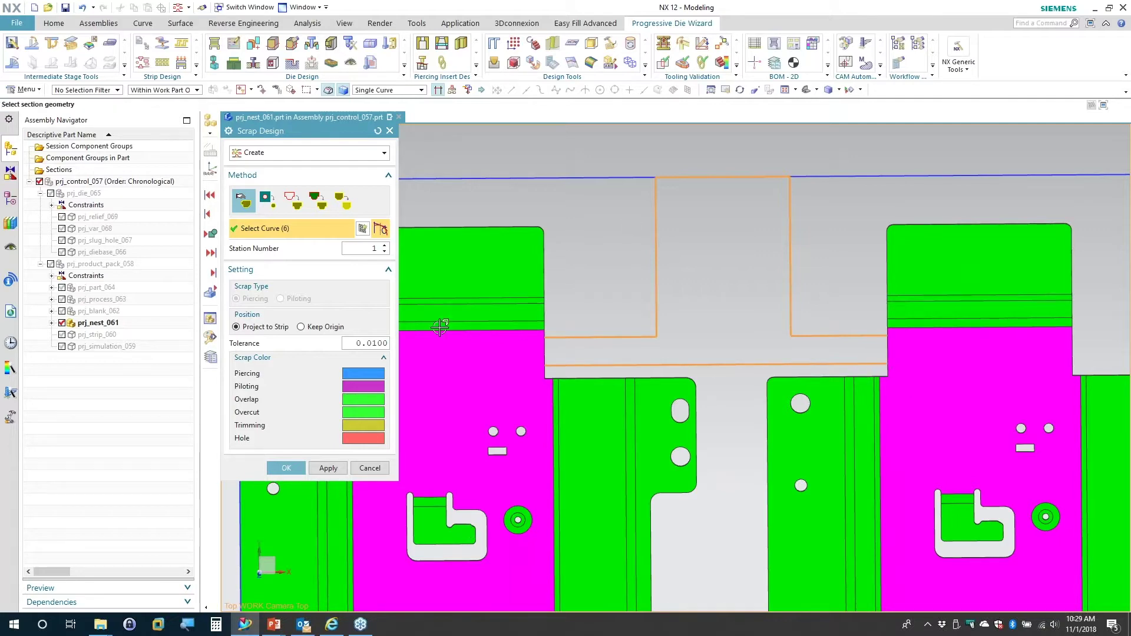
Apply the six curves as a piercing scrap and begin a new sketch on the blank face.
{"action": "left_click", "coordinate": [328, 468]}
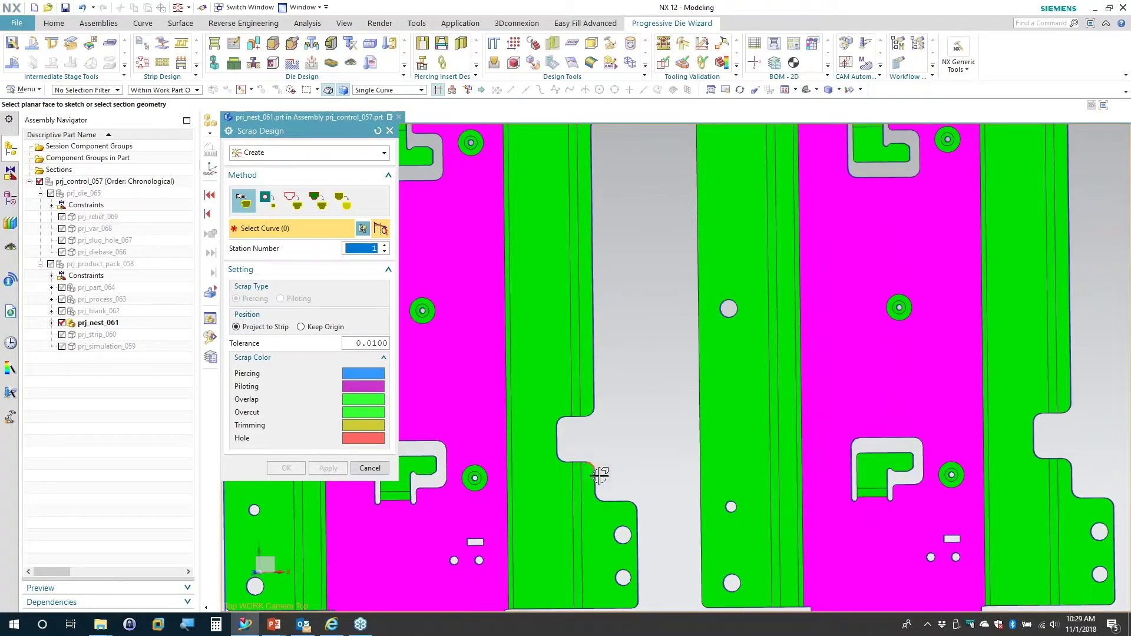
{"action": "left_click", "coordinate": [829, 411]}
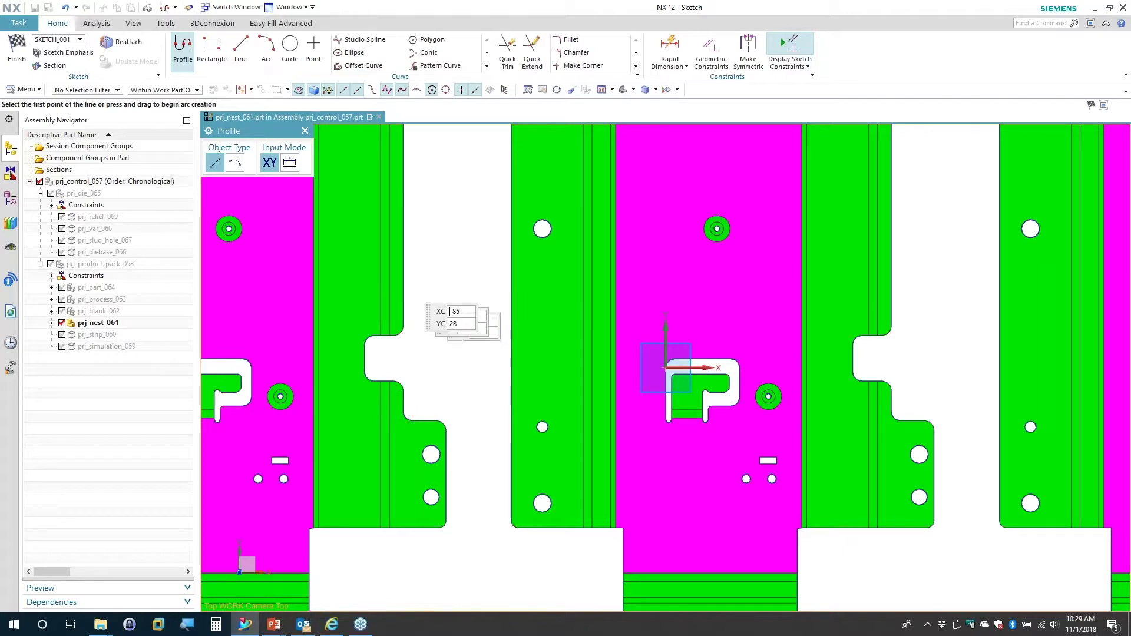
Draw two horizontal lines across the upper and lower notch corners and finish the sketch.
{"action": "key", "text": "l"}
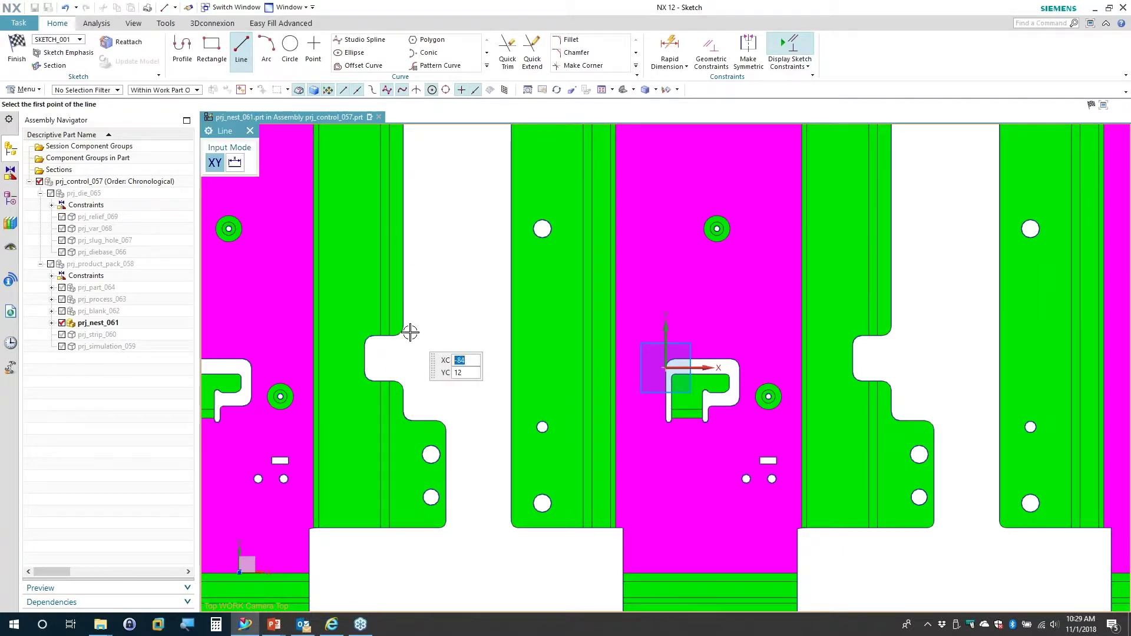
{"action": "scroll", "coordinate": [410, 333], "scroll_direction": "up", "scroll_amount": 2}
{"action": "scroll", "coordinate": [502, 346], "scroll_direction": "up", "scroll_amount": 1}
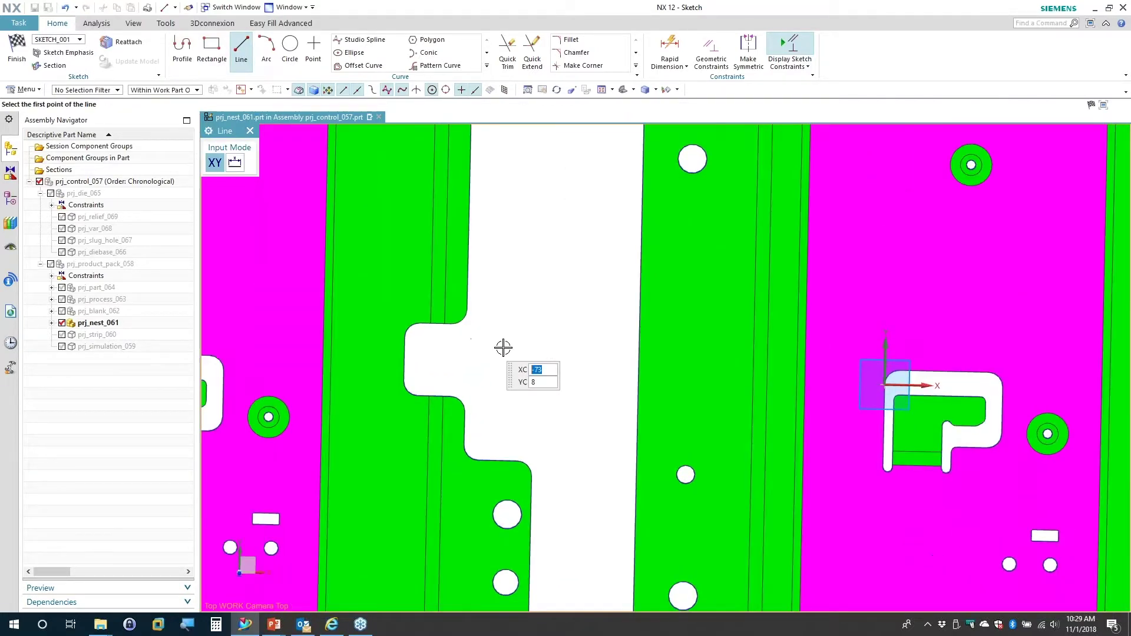
{"action": "scroll", "coordinate": [566, 358], "scroll_direction": "up", "scroll_amount": 1}
{"action": "scroll", "coordinate": [565, 359], "scroll_direction": "up", "scroll_amount": 1}
{"action": "scroll", "coordinate": [530, 327], "scroll_direction": "up", "scroll_amount": 1}
{"action": "left_click", "coordinate": [475, 301]}
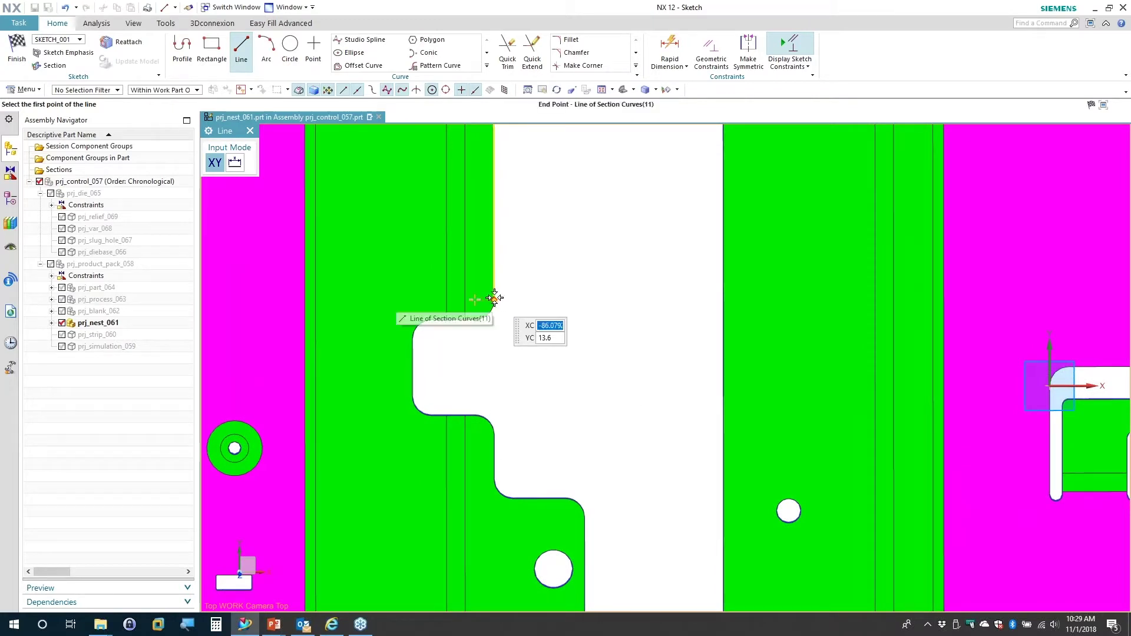
{"action": "left_click", "coordinate": [723, 301]}
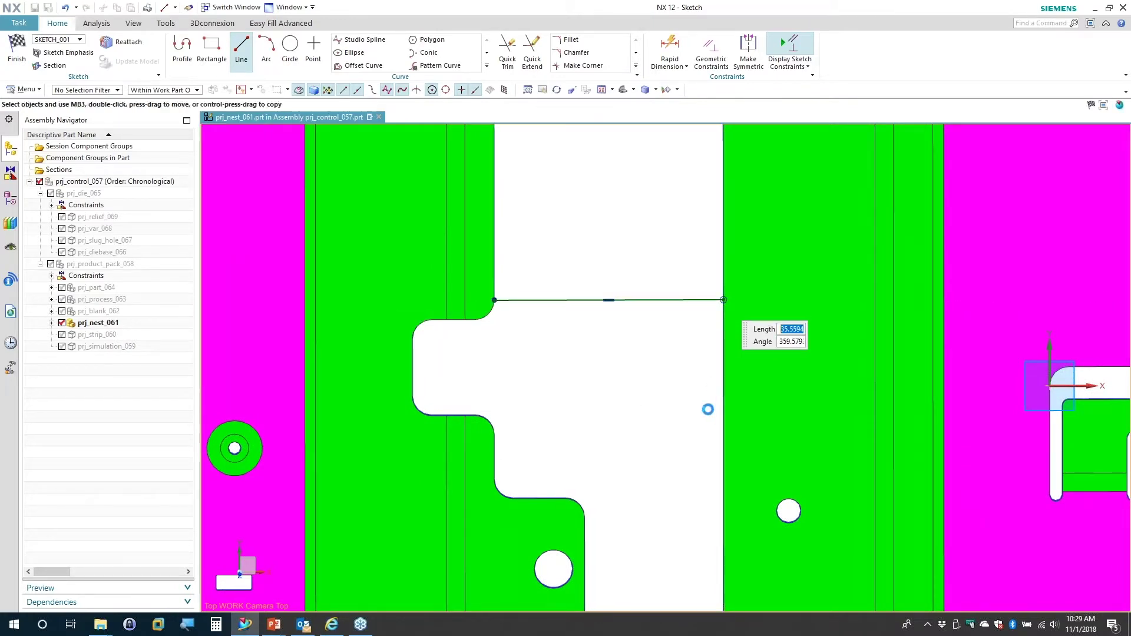
{"action": "left_click", "coordinate": [588, 518]}
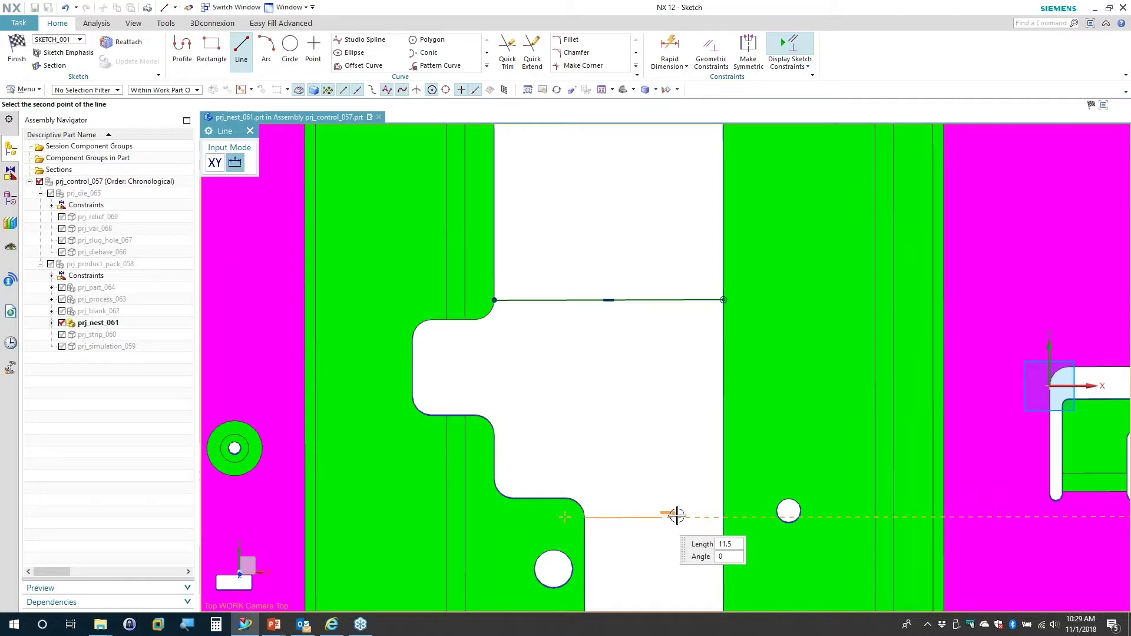
{"action": "left_click", "coordinate": [721, 516]}
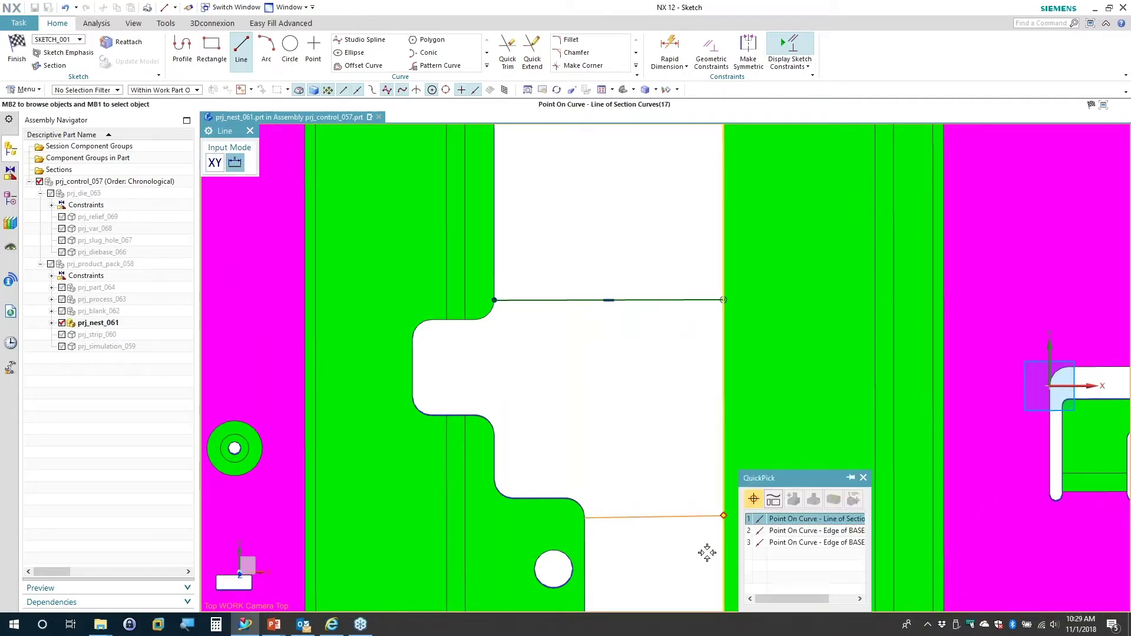
{"action": "left_click", "coordinate": [780, 524]}
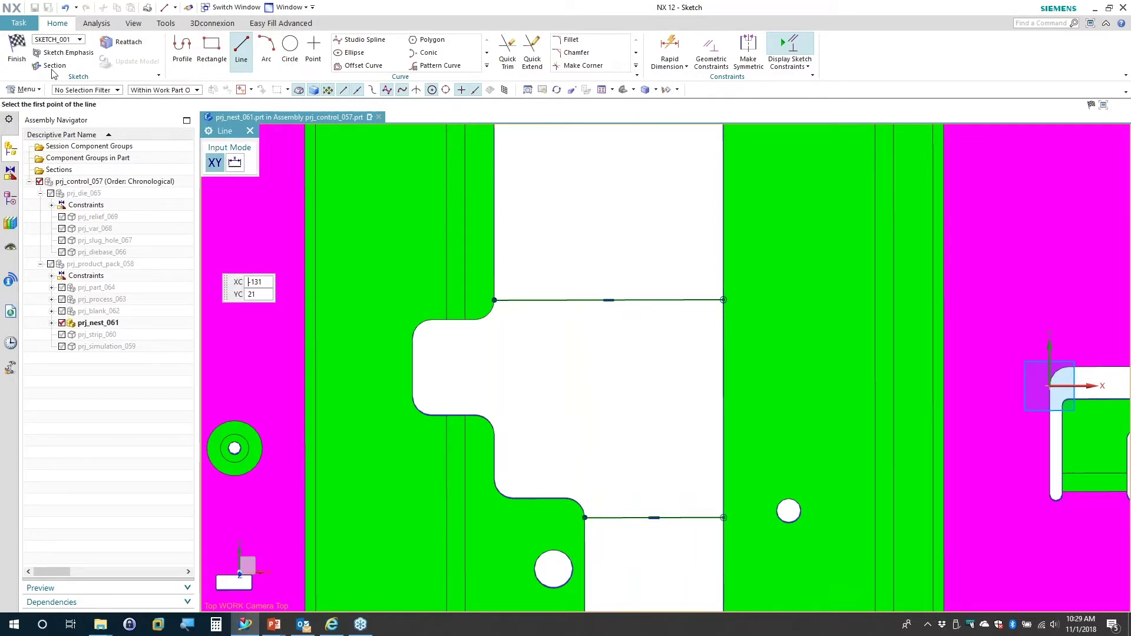
{"action": "scroll", "coordinate": [646, 426], "scroll_direction": "down", "scroll_amount": 2}
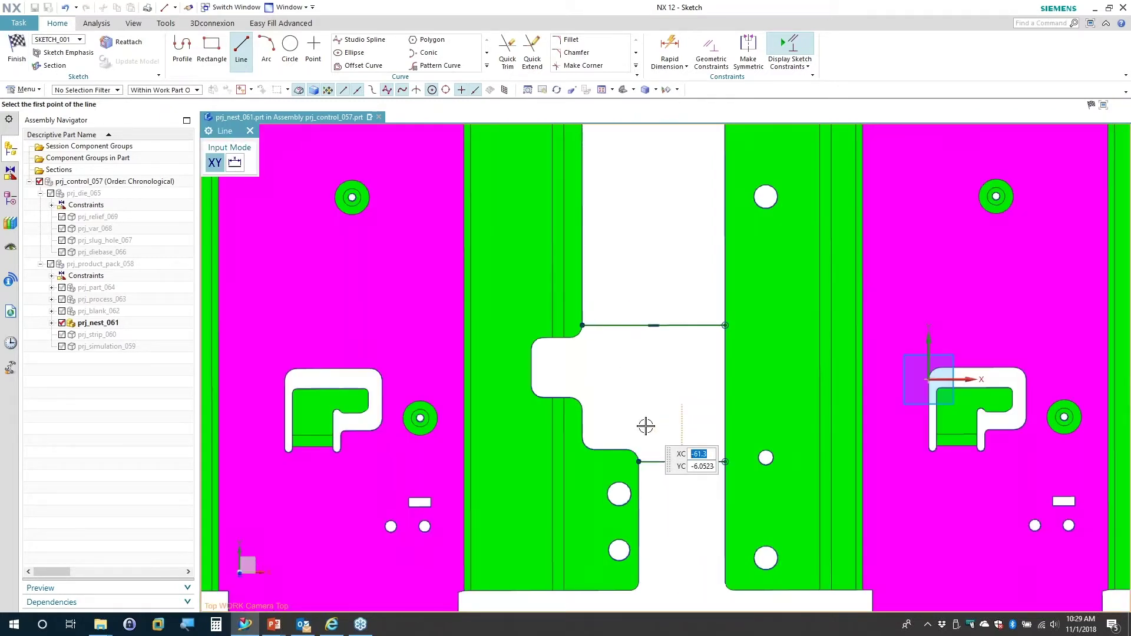
{"action": "left_click", "coordinate": [13, 46]}
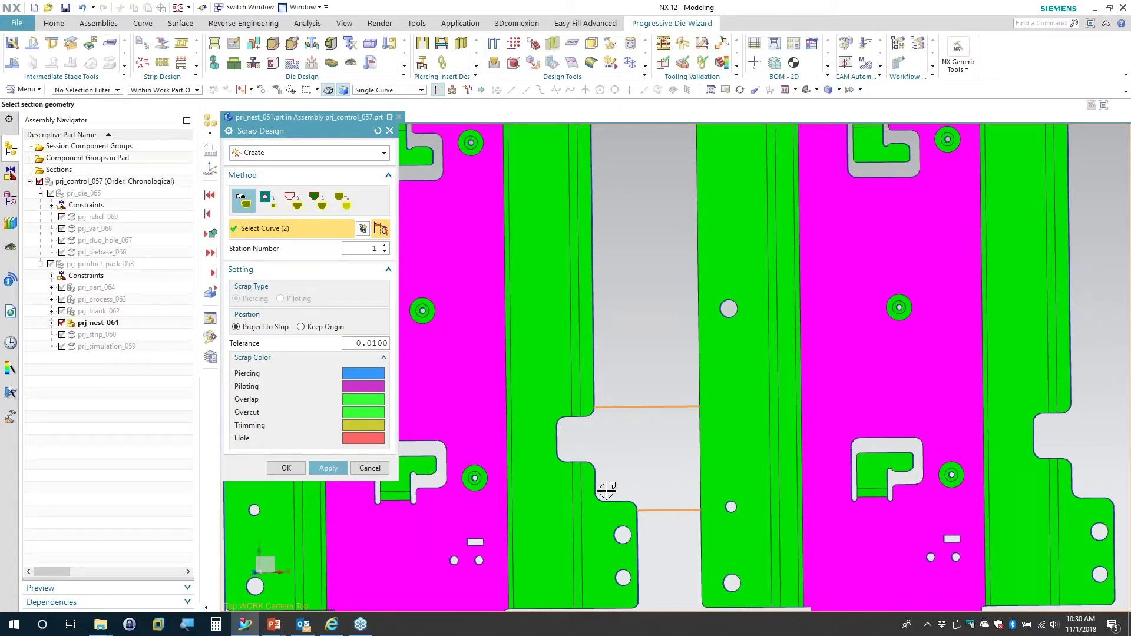
Apply the two lines as a second piercing scrap and orbit the strip to inspect it.
{"action": "left_click", "coordinate": [328, 468]}
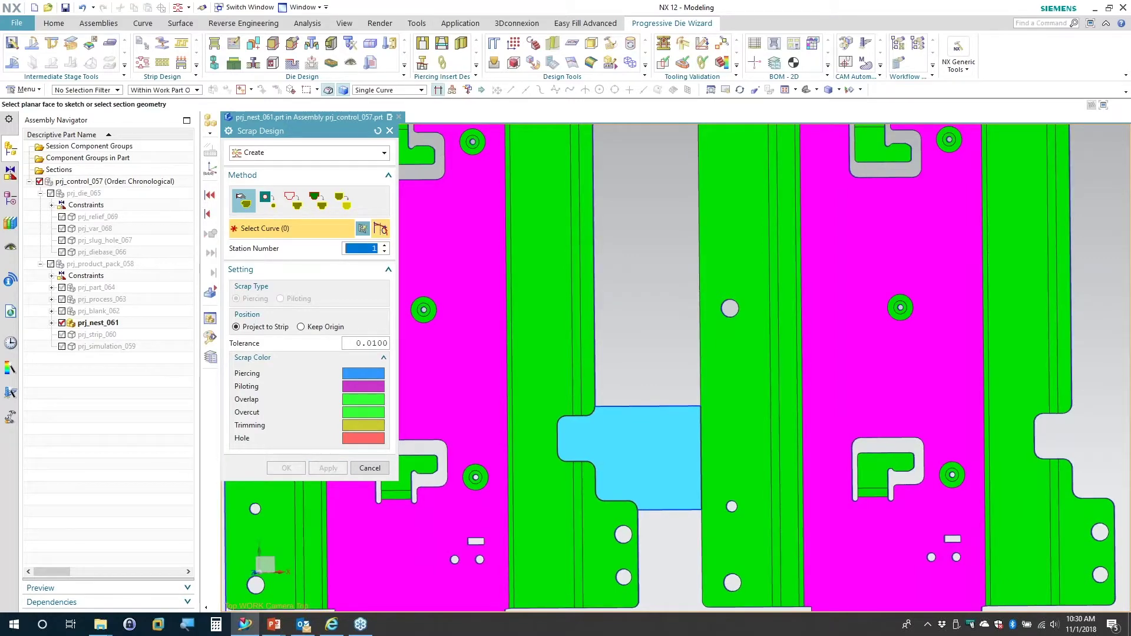
{"action": "middle_click_drag", "start_coordinate": [672, 354], "coordinate": [698, 336]}
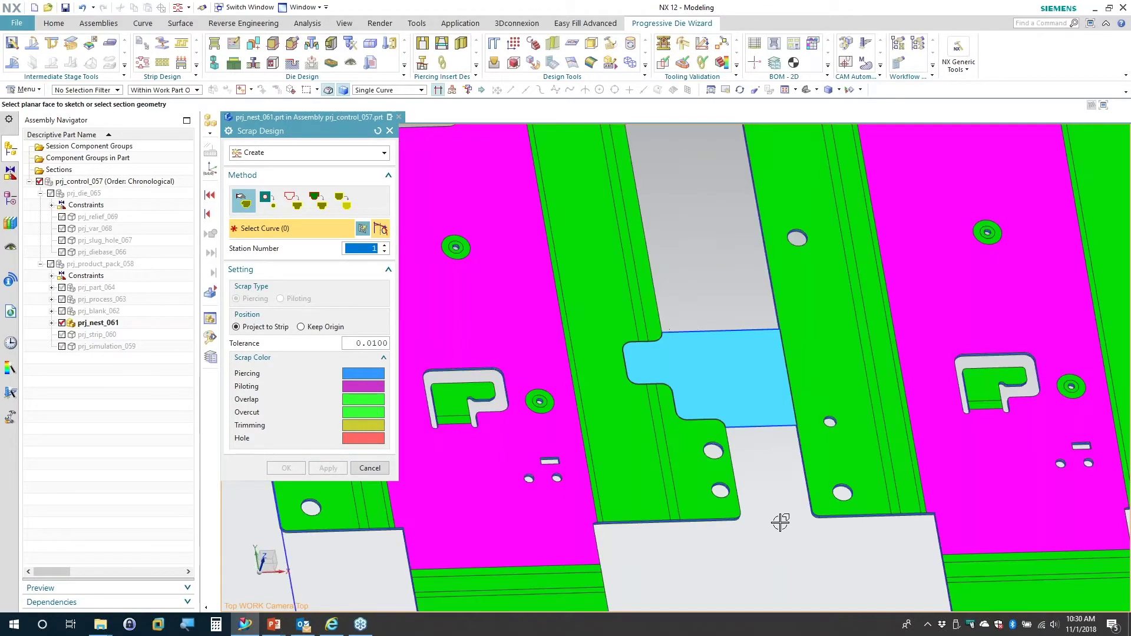
{"action": "mouse_move", "coordinate": [783, 522]}
{"action": "middle_mouse_down"}
{"action": "mouse_move", "coordinate": [427, 462]}
{"action": "mouse_move", "coordinate": [708, 341]}
{"action": "middle_mouse_up"}
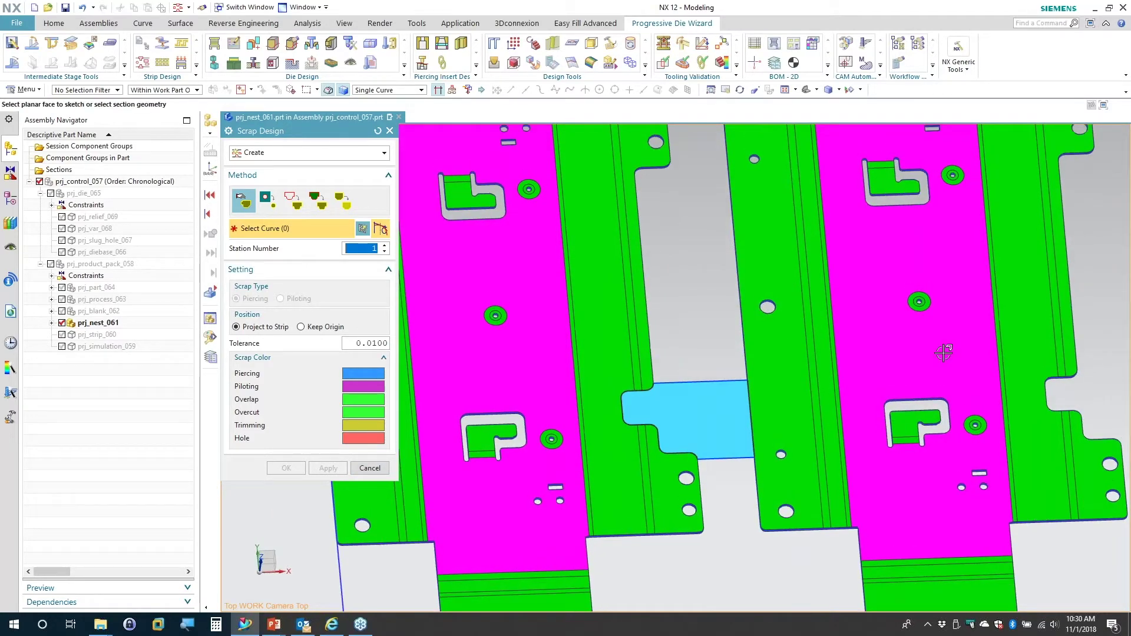
{"action": "middle_click_drag", "start_coordinate": [814, 351], "coordinate": [956, 354]}
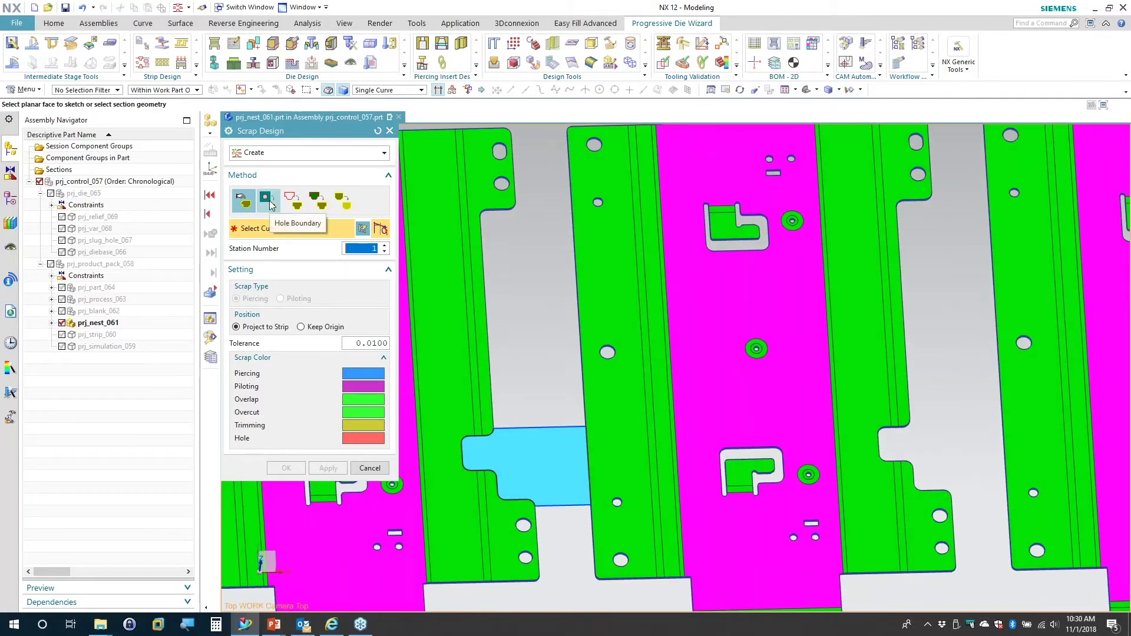
Create Hole Boundary scraps on the nested blanks' holes and fit the whole strip in view.
{"action": "left_click", "coordinate": [268, 202]}
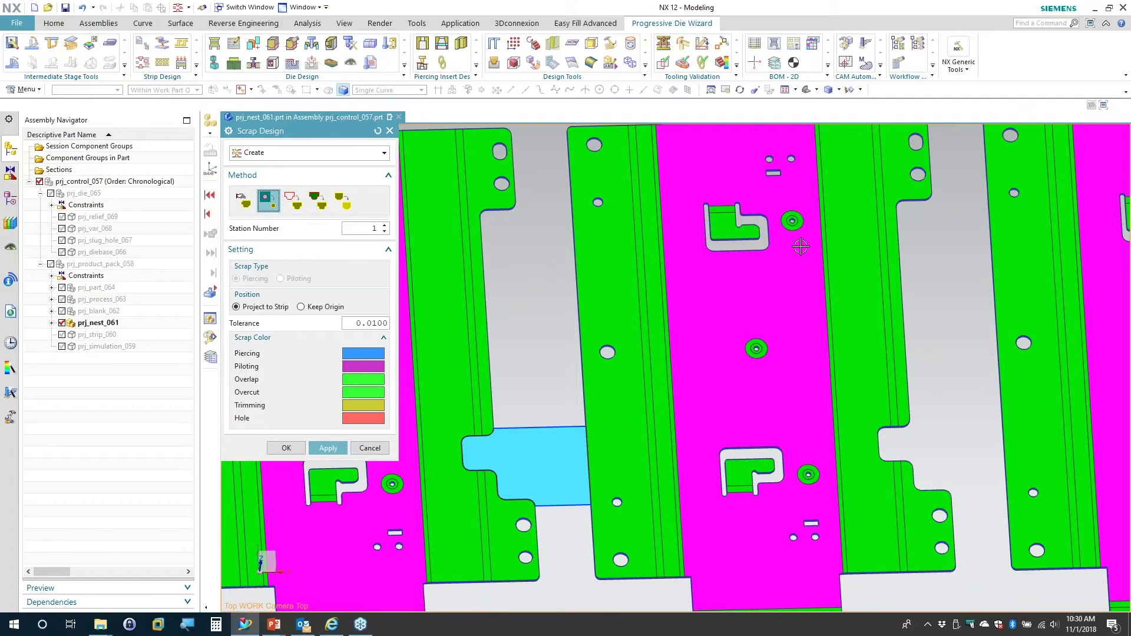
{"action": "scroll", "coordinate": [475, 471], "scroll_direction": "up", "scroll_amount": 2}
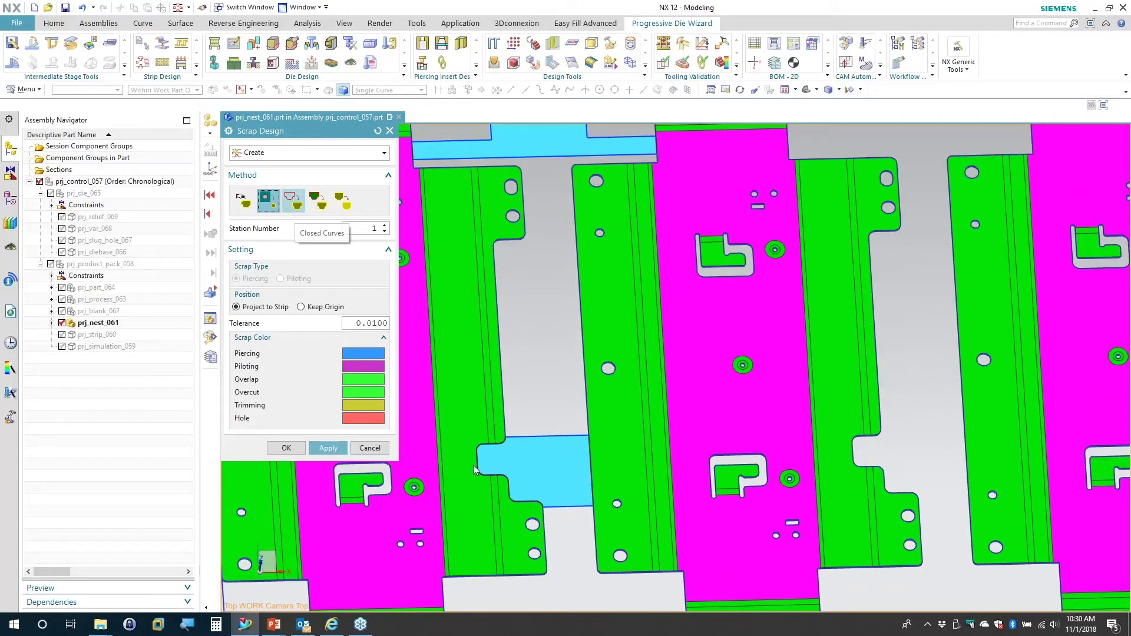
{"action": "scroll", "coordinate": [473, 496], "scroll_direction": "down", "scroll_amount": 3}
{"action": "scroll", "coordinate": [465, 550], "scroll_direction": "down", "scroll_amount": 2}
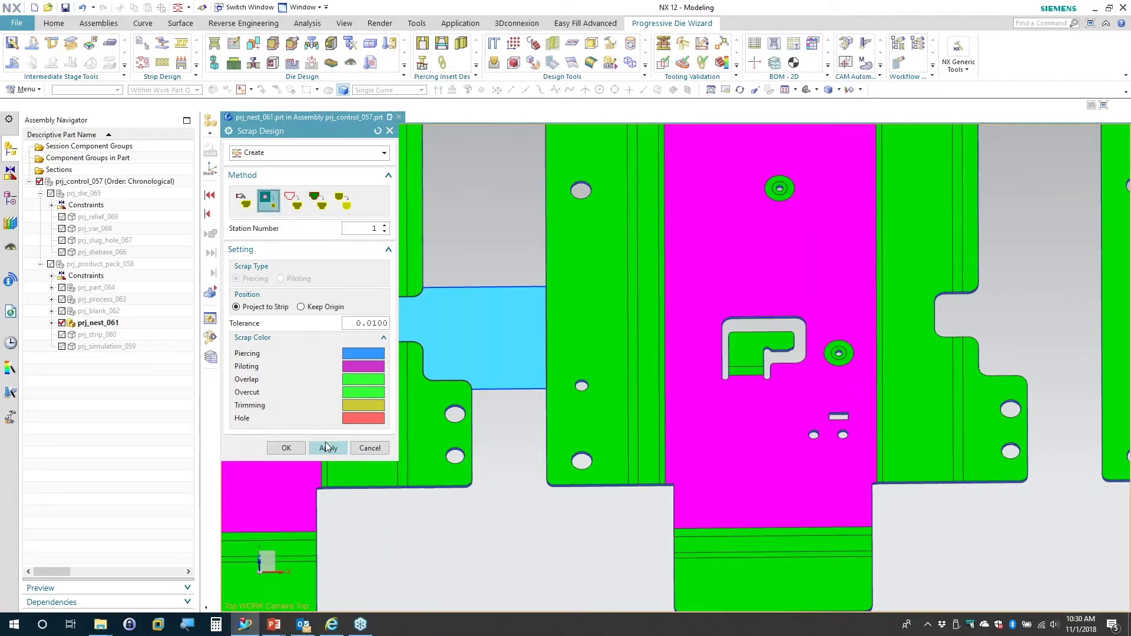
{"action": "left_click", "coordinate": [328, 449]}
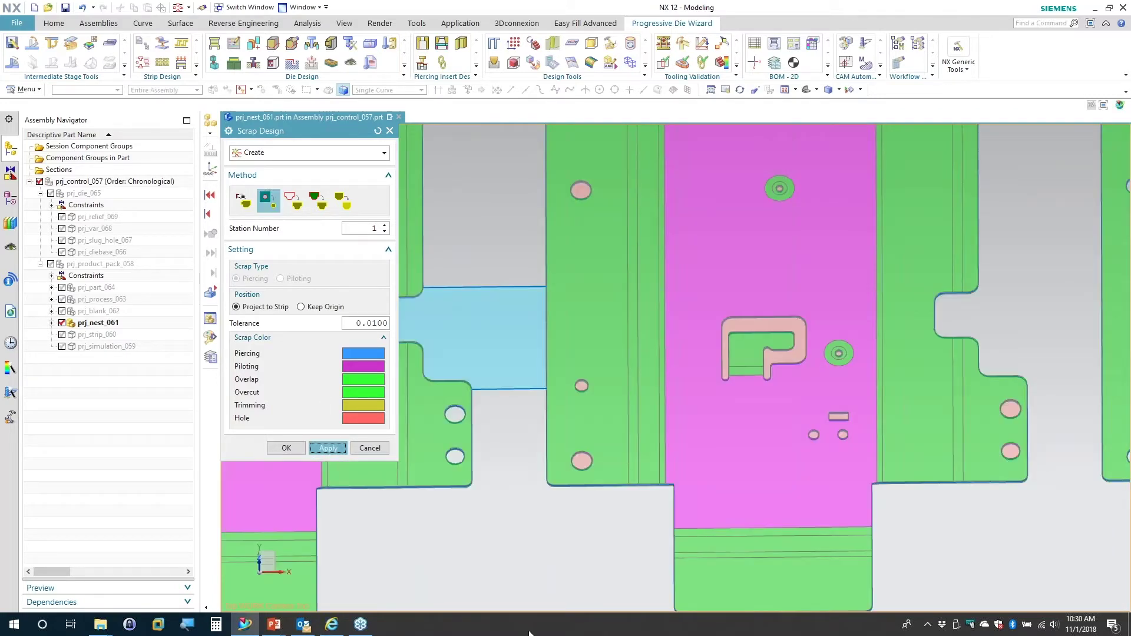
{"action": "scroll", "coordinate": [831, 385], "scroll_direction": "up", "scroll_amount": 2}
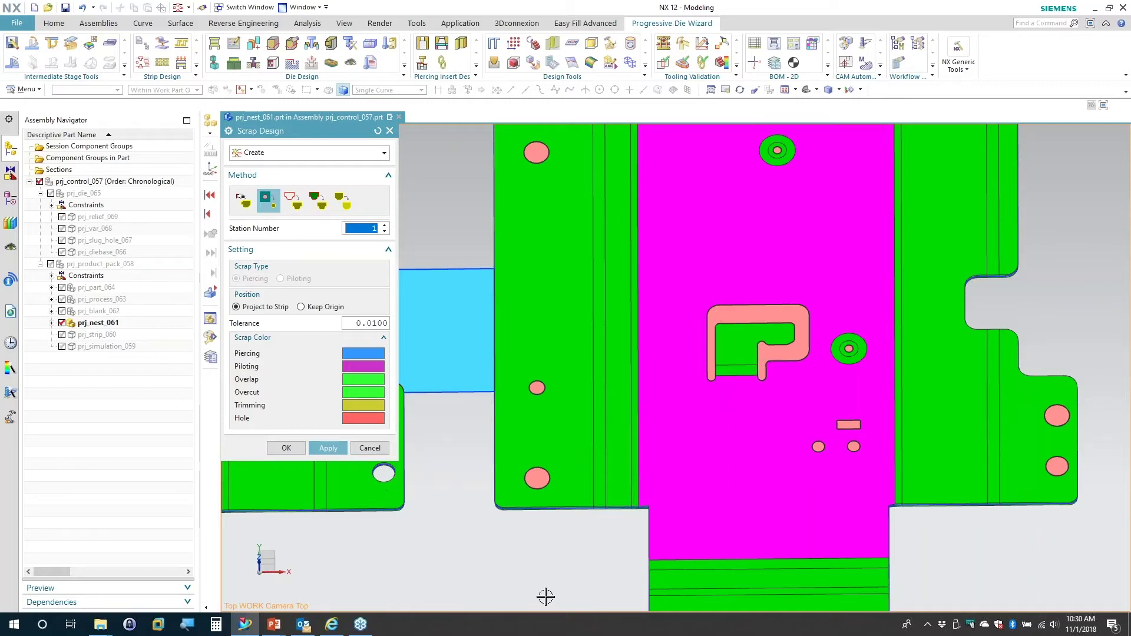
{"action": "key", "text": "ctrl+f"}
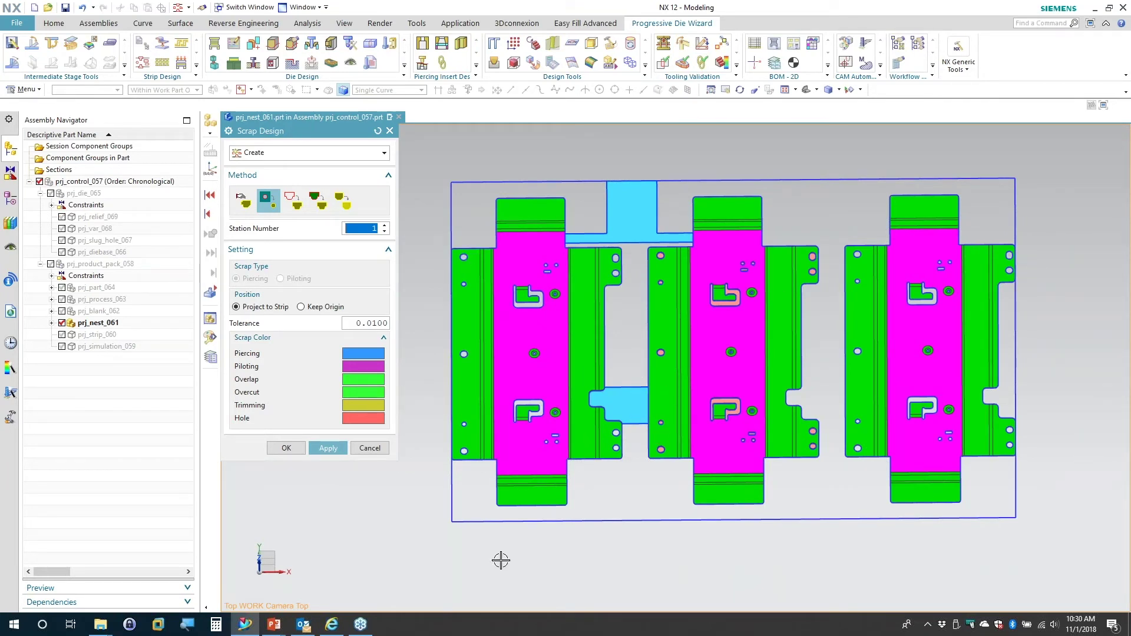
{"action": "scroll", "coordinate": [508, 566], "scroll_direction": "up", "scroll_amount": 3}
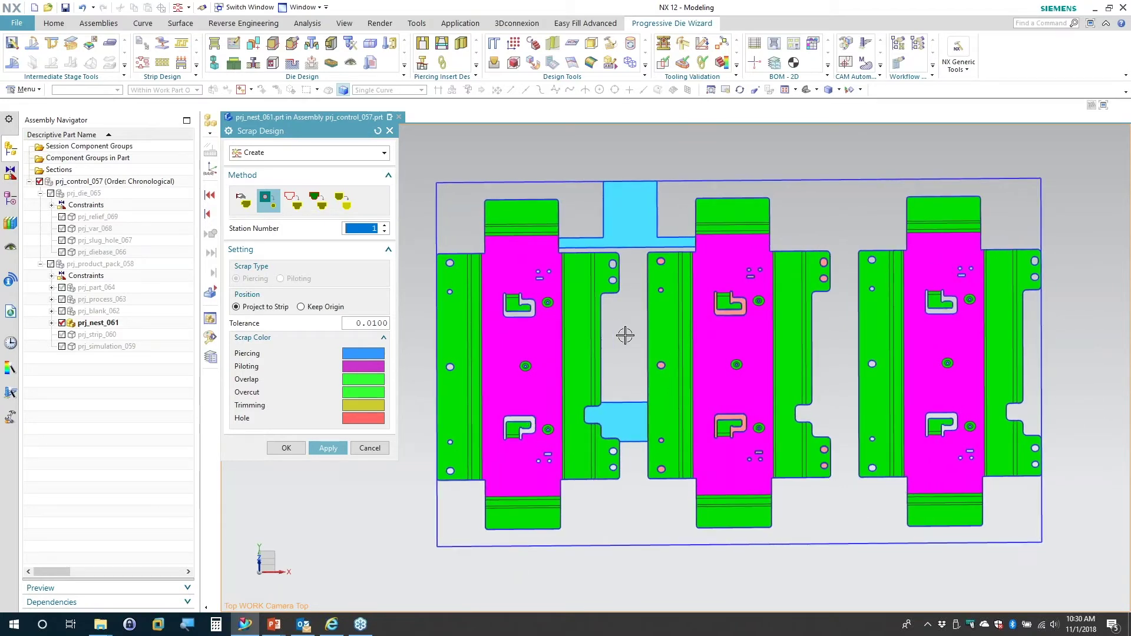